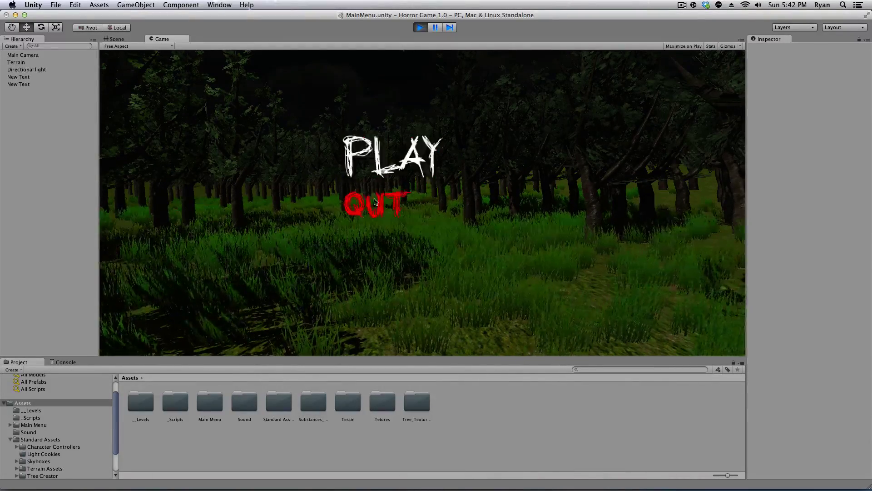
# Step: Playtest the horror game from the main menu, toggling the flashlight and walking forward through the forest, and stop playback
pyautogui.click(381, 156)
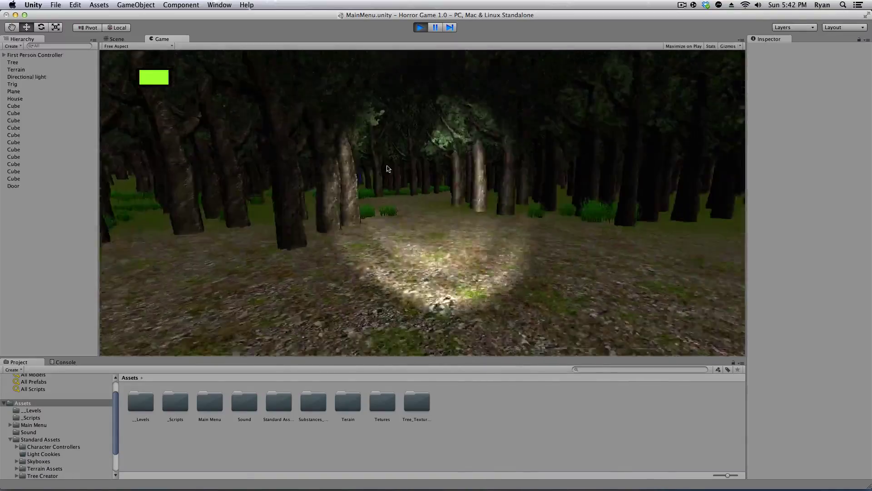
pyautogui.press('f')
pyautogui.press('f')
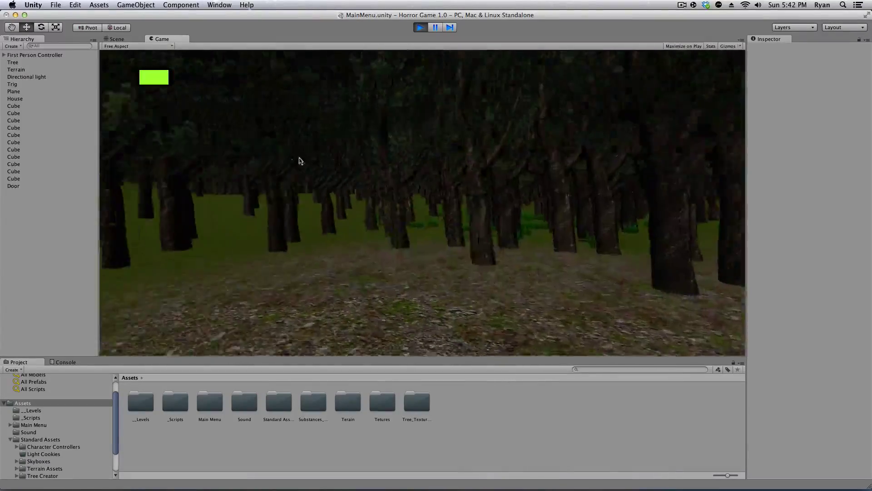
pyautogui.press('w')
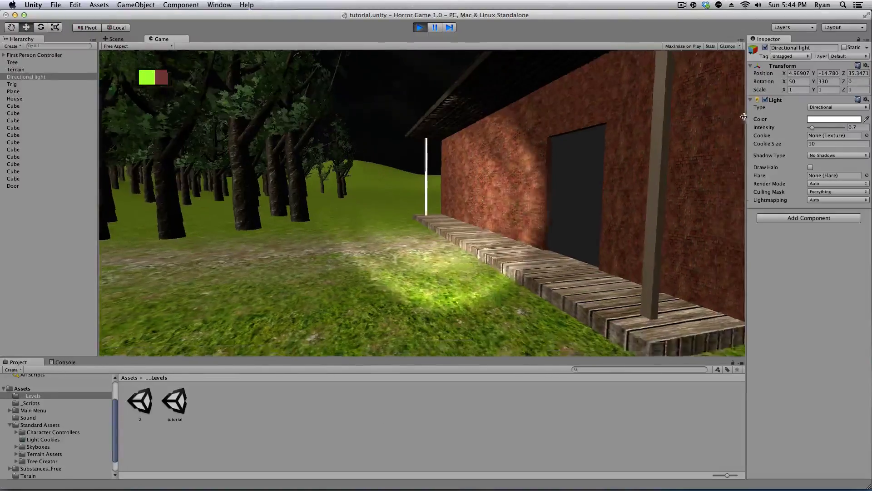
pyautogui.press('f')
pyautogui.press('f')
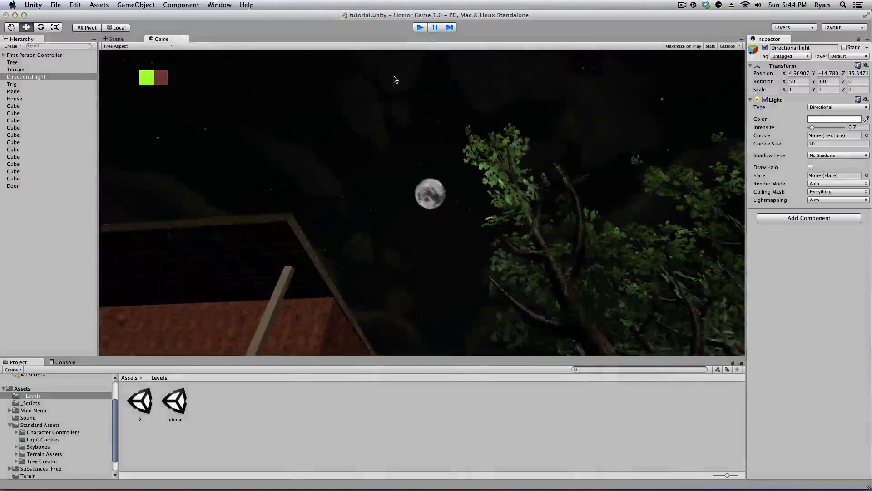
pyautogui.click(419, 28)
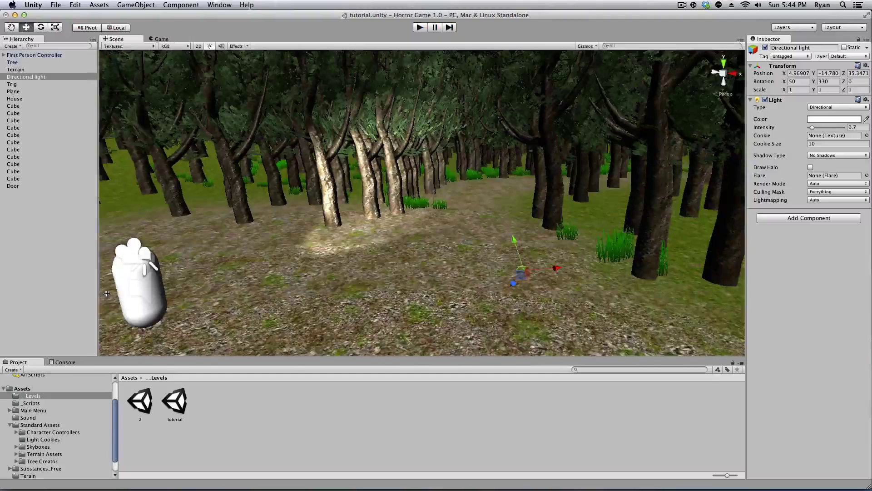
# Step: Create a new empty scene, saving the changes made to the tutorial scene
pyautogui.click(22, 389)
pyautogui.scroll(-10, 243, 213)
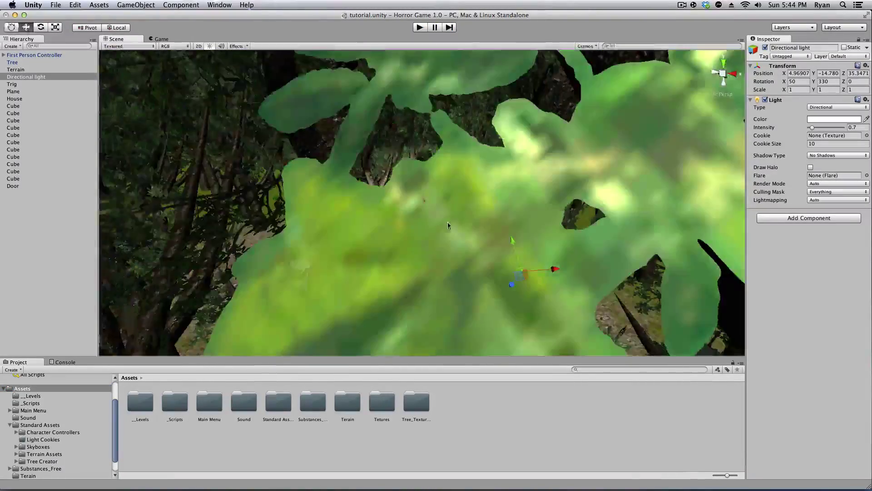
pyautogui.moveTo(448, 222); pyautogui.dragTo(482, 301, button='middle')
pyautogui.moveTo(482, 301); pyautogui.dragTo(477, 309, button='right')
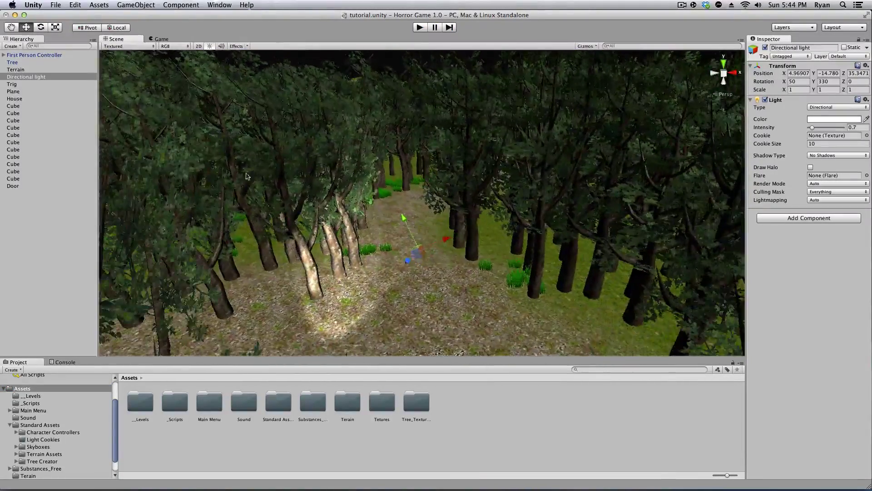
pyautogui.click(55, 4)
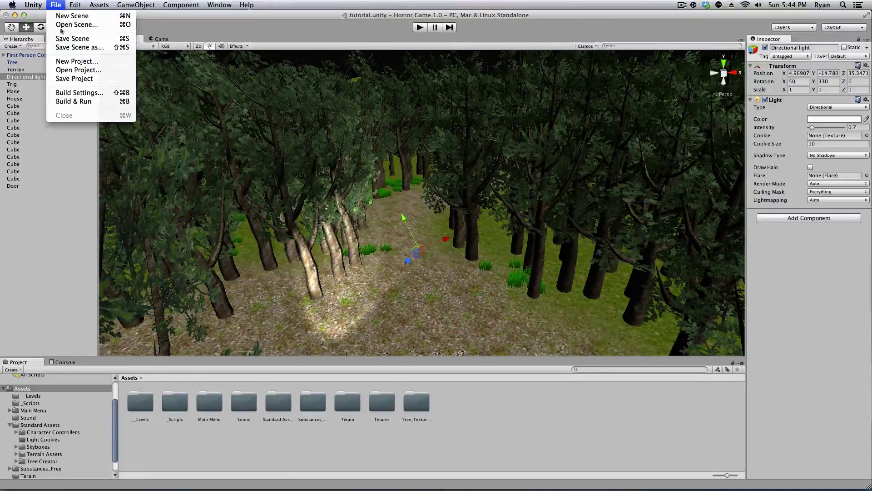
pyautogui.click(61, 16)
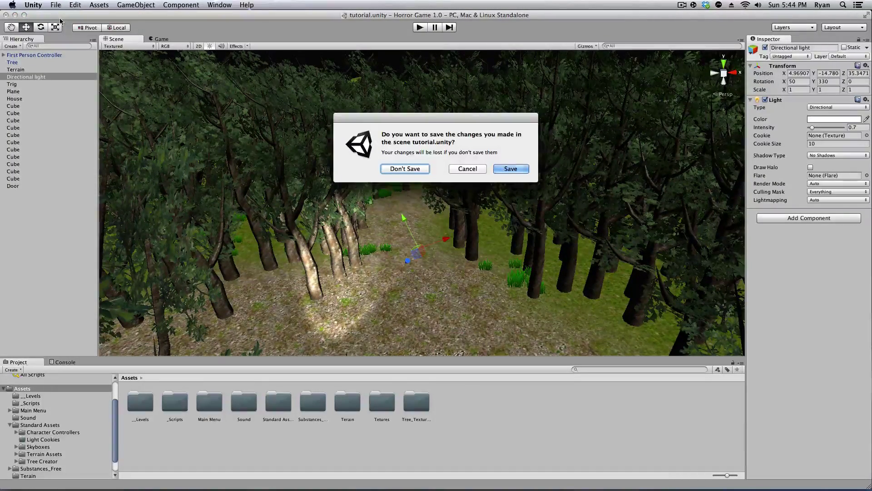
pyautogui.click(499, 170)
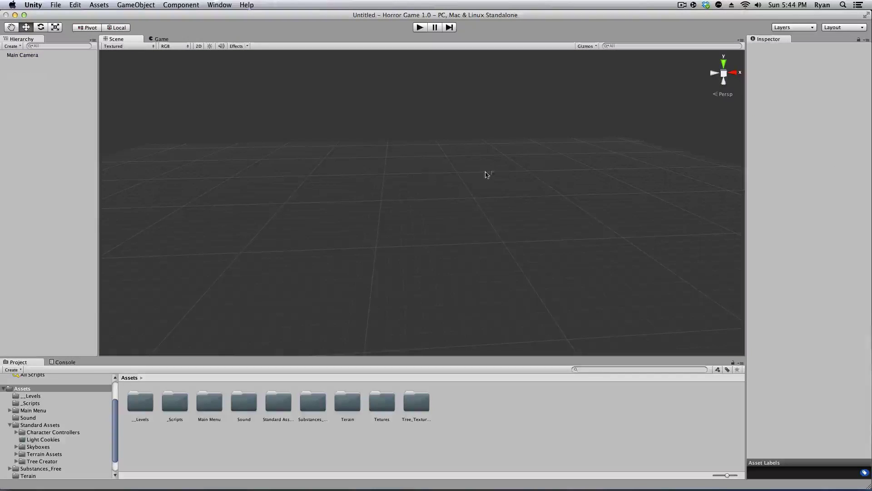
# Step: Add a terrain object to the new scene
pyautogui.scroll(-3, 381, 189)
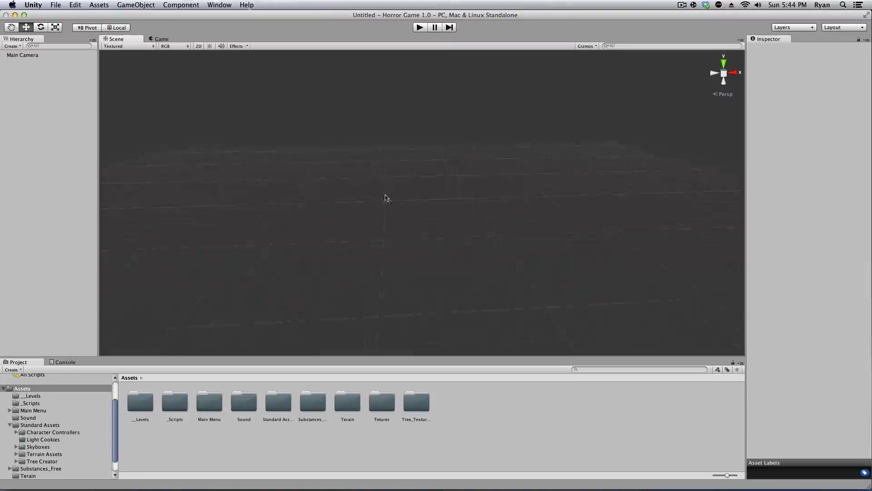
pyautogui.scroll(1, 415, 246)
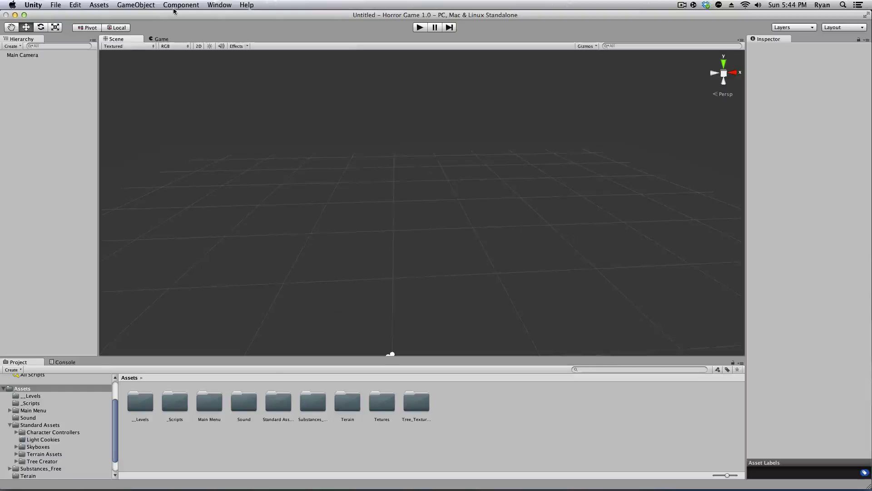
pyautogui.click(136, 4)
pyautogui.moveTo(155, 33)
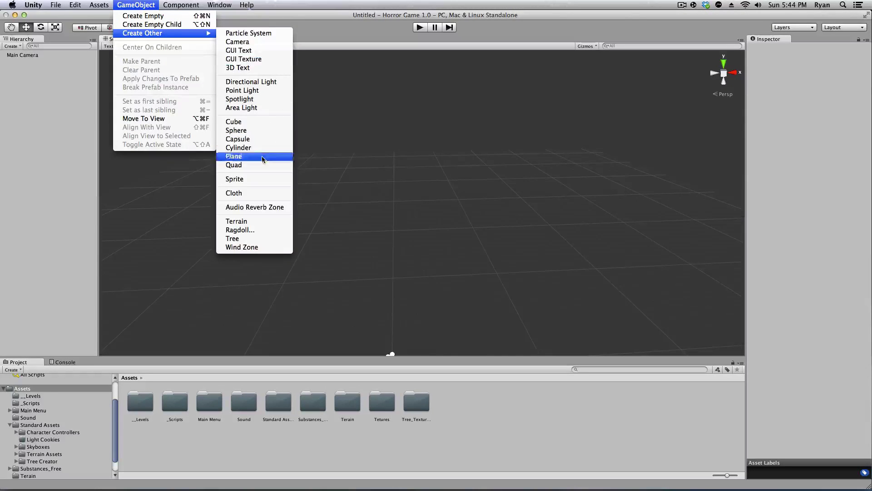
pyautogui.click(252, 221)
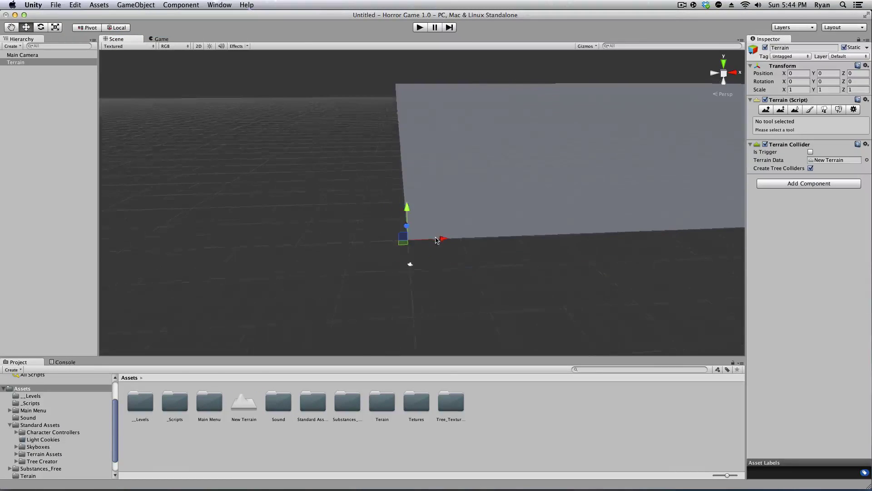
# Step: Set the terrain's base texture resolution to 512 in the terrain settings
pyautogui.keyDown('alt'); pyautogui.moveTo(435, 241); pyautogui.dragTo(444, 210); pyautogui.keyUp('alt')
pyautogui.scroll(-10, 437, 207)
pyautogui.moveTo(415, 195); pyautogui.dragTo(423, 234, button='middle')
pyautogui.scroll(5, 404, 227)
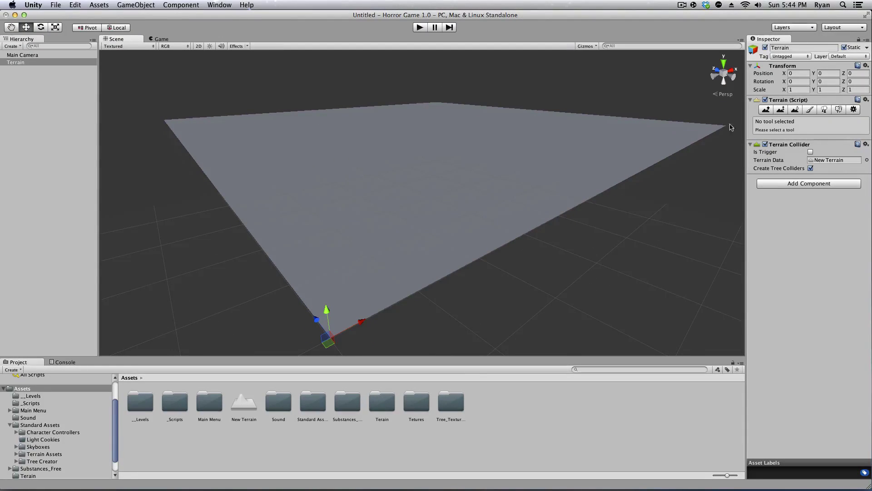
pyautogui.click(854, 110)
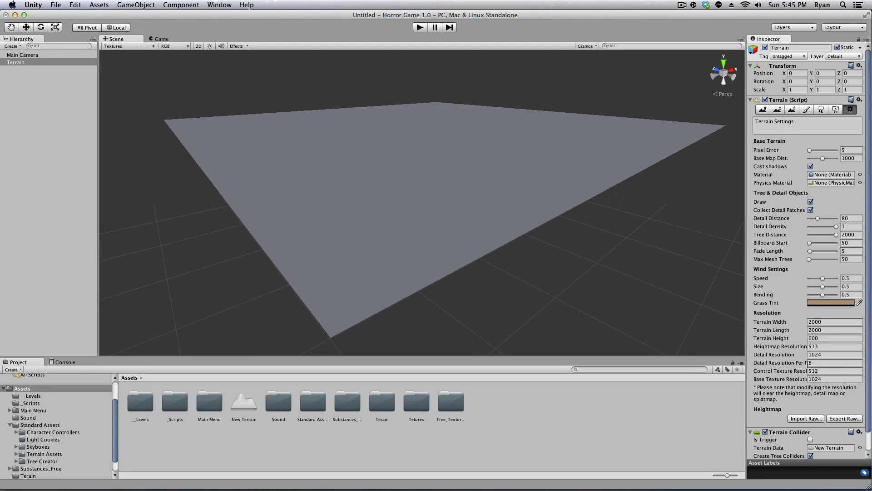
pyautogui.scroll(-1, 808, 363)
pyautogui.scroll(-1, 820, 369)
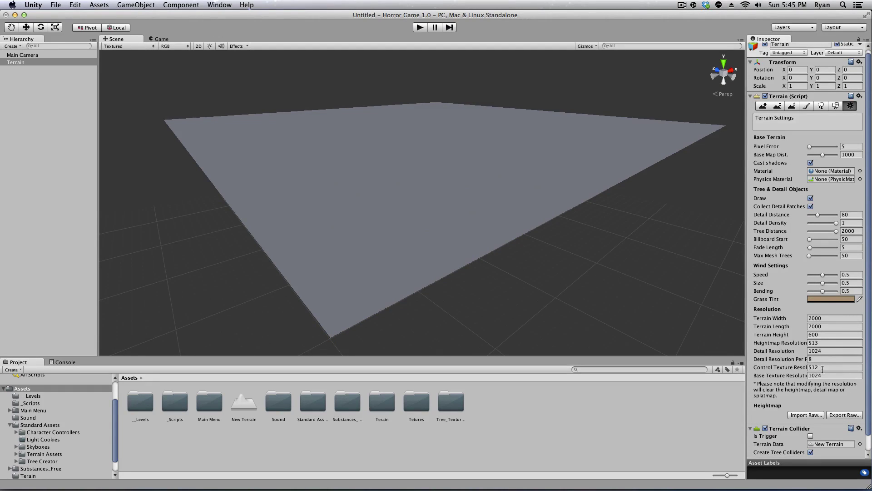
pyautogui.click(818, 367)
pyautogui.scroll(-2, 825, 370)
pyautogui.click(827, 361)
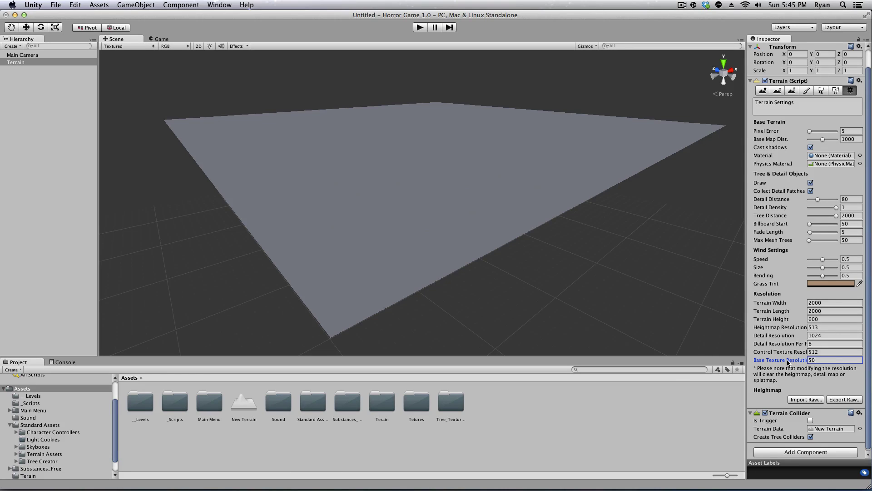
pyautogui.click(833, 353)
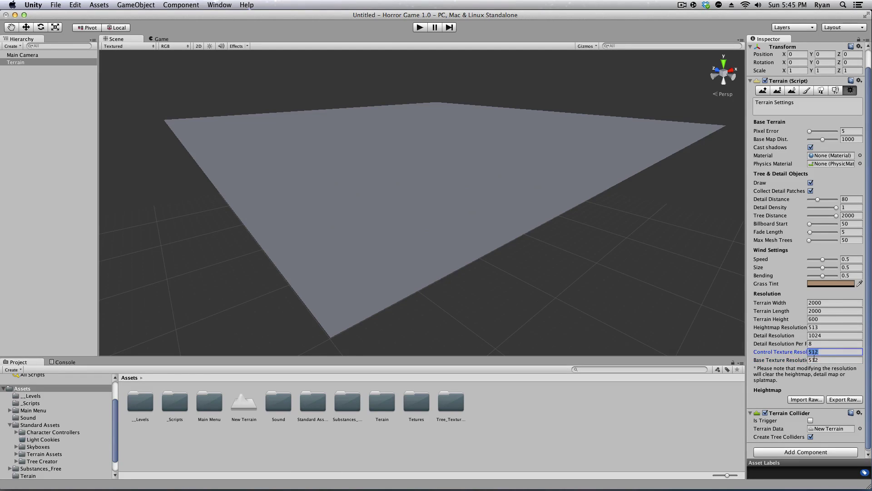
# Step: Set the terrain's width and length to 500 each
pyautogui.click(776, 304)
pyautogui.write('500')
pyautogui.click(781, 300)
pyautogui.write('500')
pyautogui.press('Return')
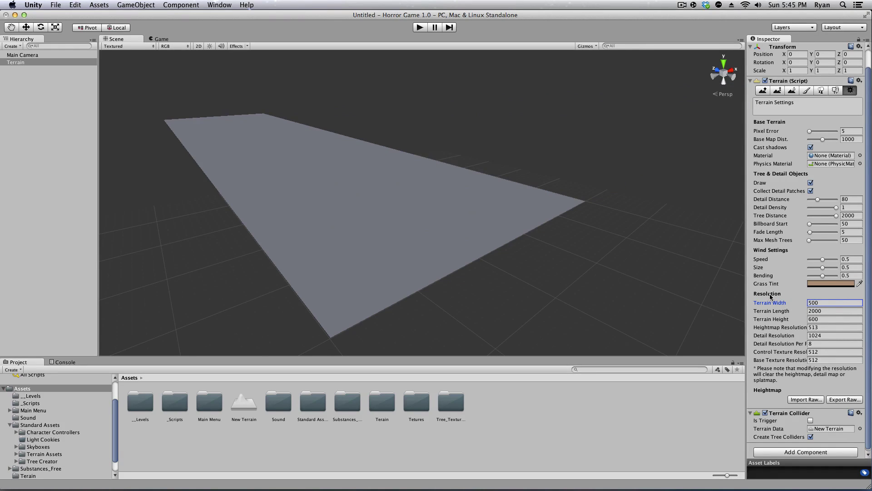
pyautogui.click(846, 310)
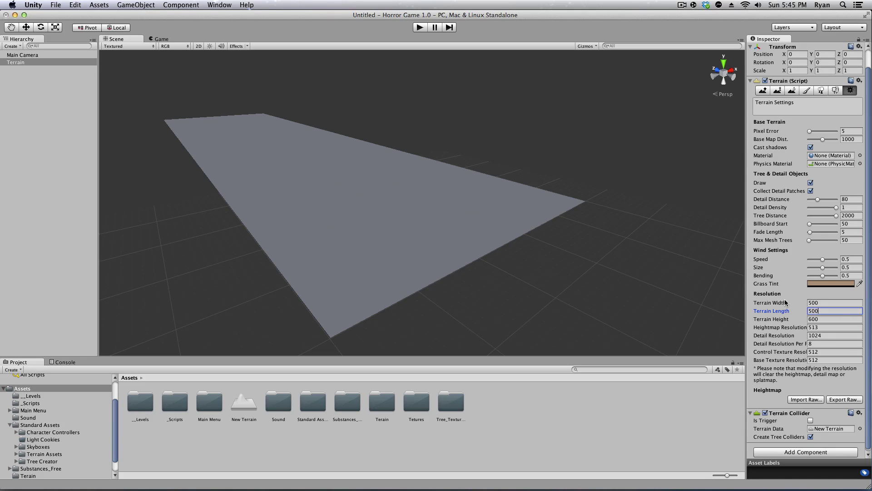
pyautogui.write('500')
pyautogui.press('Return')
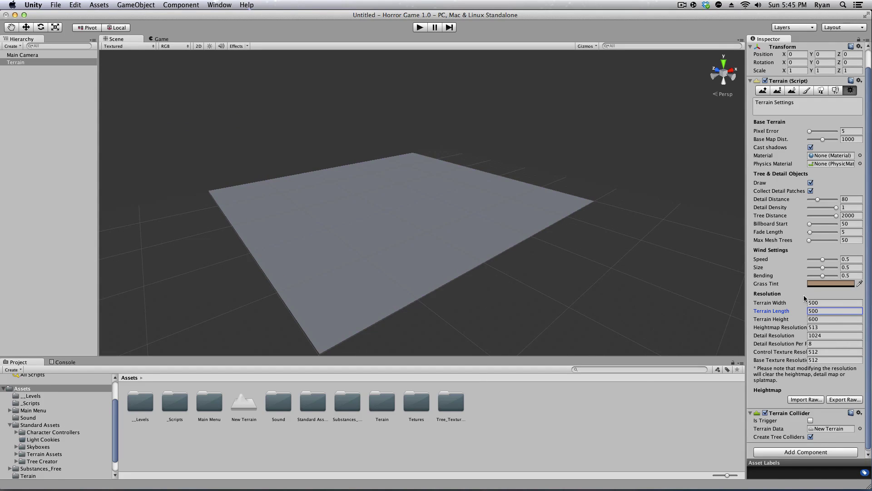
# Step: Switch the terrain to texture painting and open its texture editing options
pyautogui.scroll(5, 368, 313)
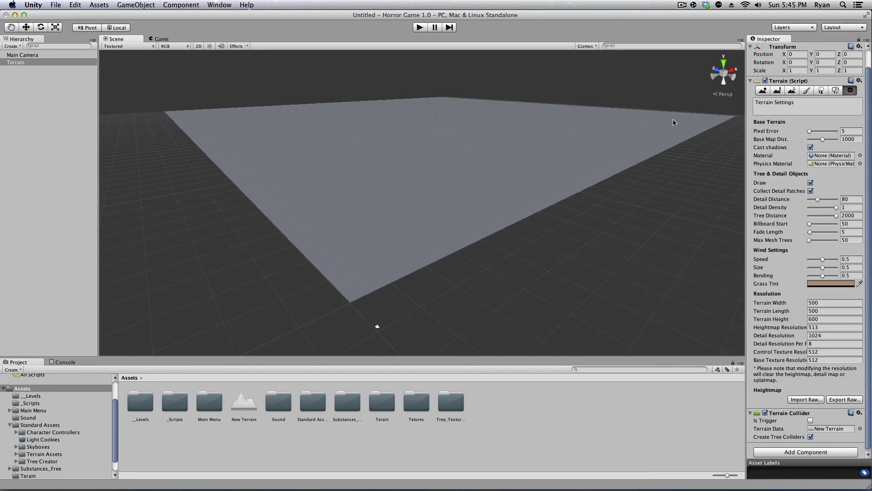
pyautogui.click(806, 91)
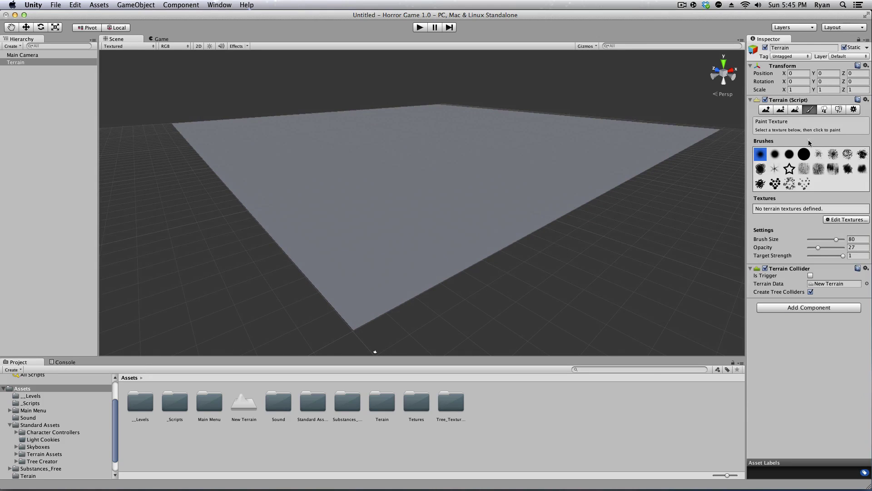
pyautogui.click(845, 219)
pyautogui.click(827, 224)
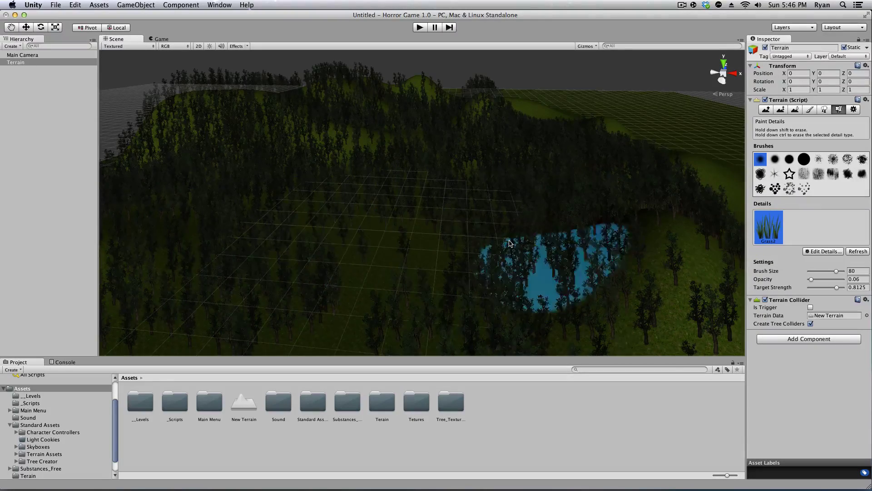
# Step: Move the Main Camera along the terrain beside the forest and run the scene to check its view, stopping playback when done
pyautogui.scroll(-5, 473, 234)
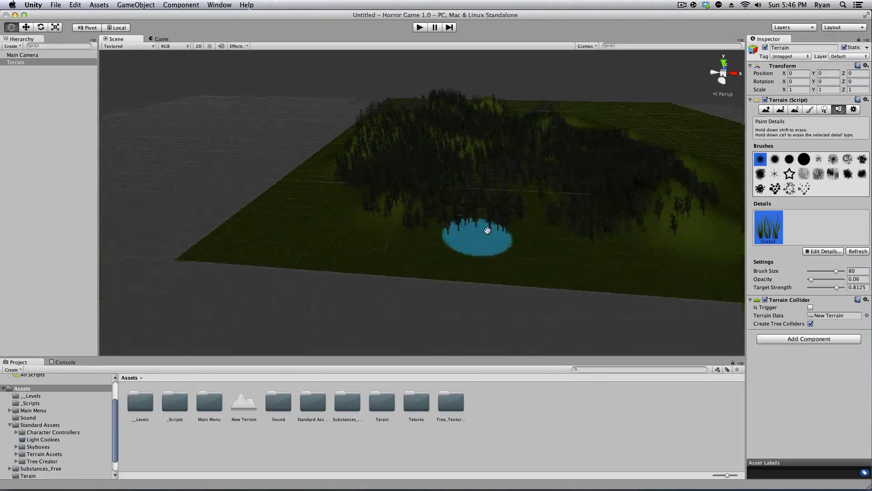
pyautogui.click(23, 55)
pyautogui.press('w')
pyautogui.moveTo(218, 270); pyautogui.dragTo(660, 269)
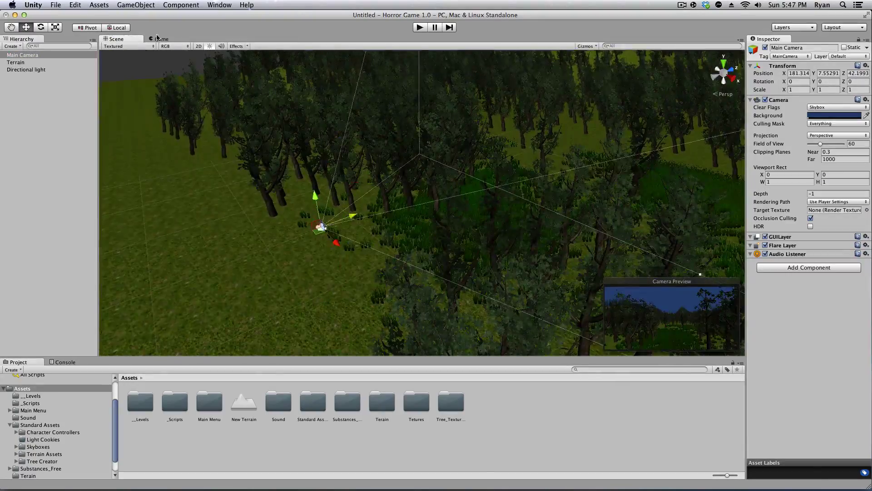
pyautogui.press('super+p')
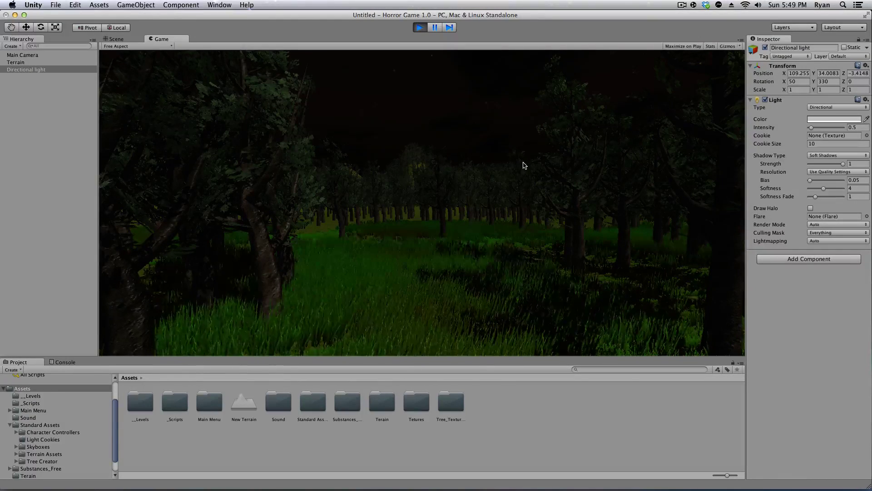
pyautogui.click(420, 27)
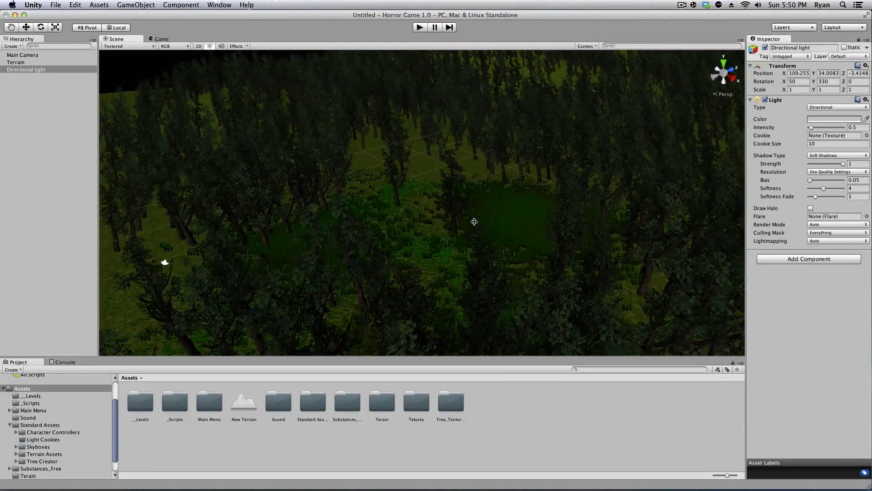
# Step: Add a 3D text object on the grassy area in front of the Main Camera
pyautogui.keyDown('alt'); pyautogui.moveTo(474, 222); pyautogui.dragTo(356, 249); pyautogui.keyUp('alt')
pyautogui.scroll(-5, 356, 249)
pyautogui.scroll(3, 349, 261)
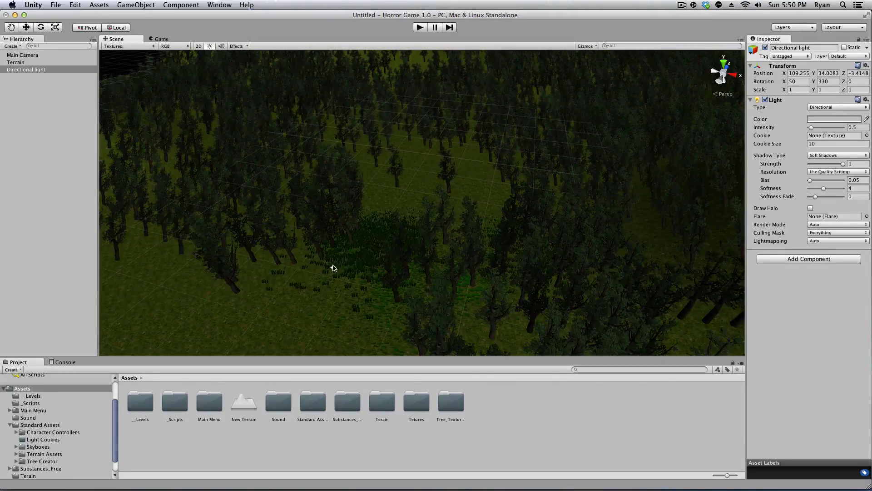
pyautogui.click(333, 268)
pyautogui.scroll(4, 364, 273)
pyautogui.moveTo(363, 273); pyautogui.dragTo(550, 247, button='middle')
pyautogui.scroll(3, 466, 241)
pyautogui.moveTo(466, 242); pyautogui.dragTo(471, 205, button='middle')
pyautogui.moveTo(471, 205); pyautogui.dragTo(502, 198, button='right')
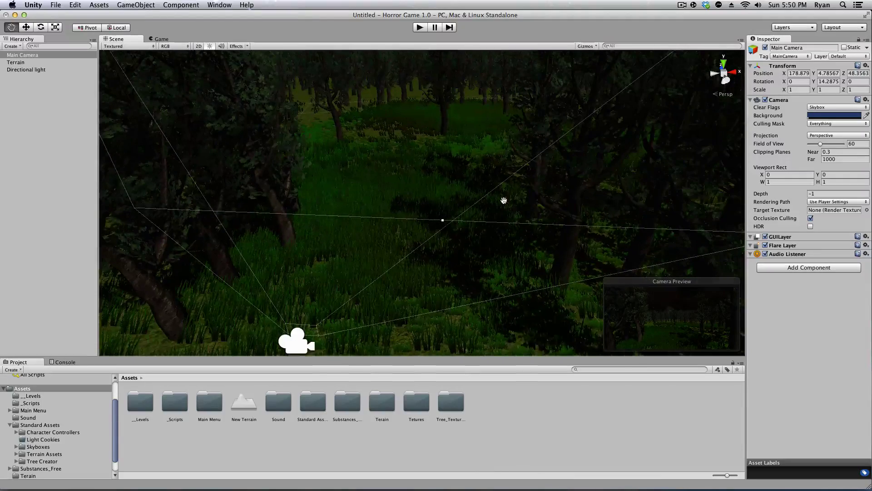
pyautogui.click(127, 4)
pyautogui.moveTo(200, 33)
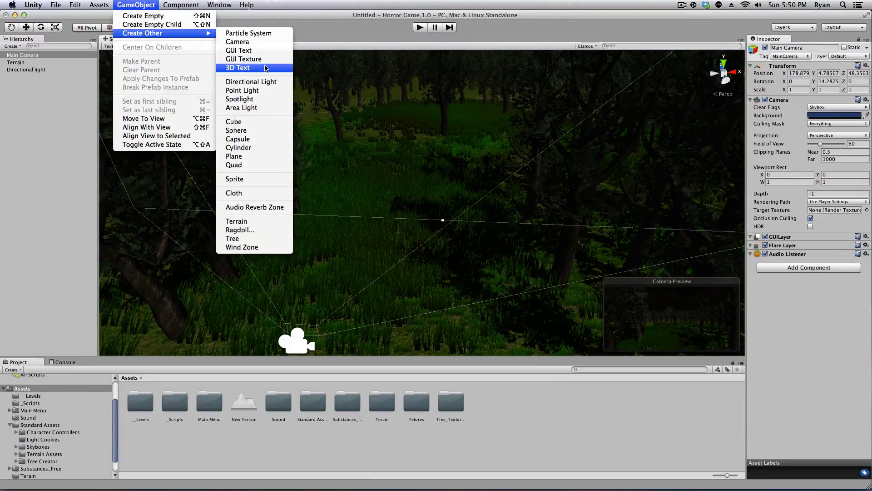
pyautogui.click(265, 68)
pyautogui.click(427, 221)
# Step: Rename the new 3D text object as Play
pyautogui.scroll(-2, 427, 220)
pyautogui.moveTo(426, 220); pyautogui.dragTo(514, 259, button='right')
pyautogui.scroll(3, 469, 249)
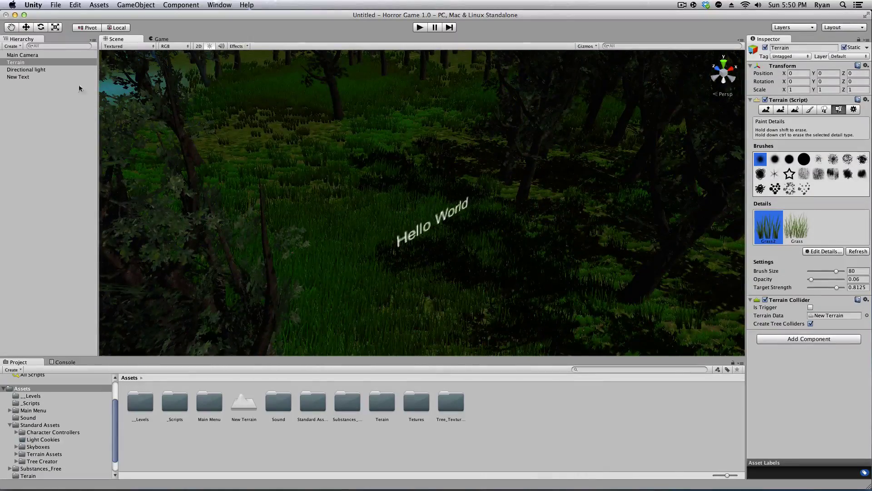
pyautogui.click(34, 76)
pyautogui.press('Return')
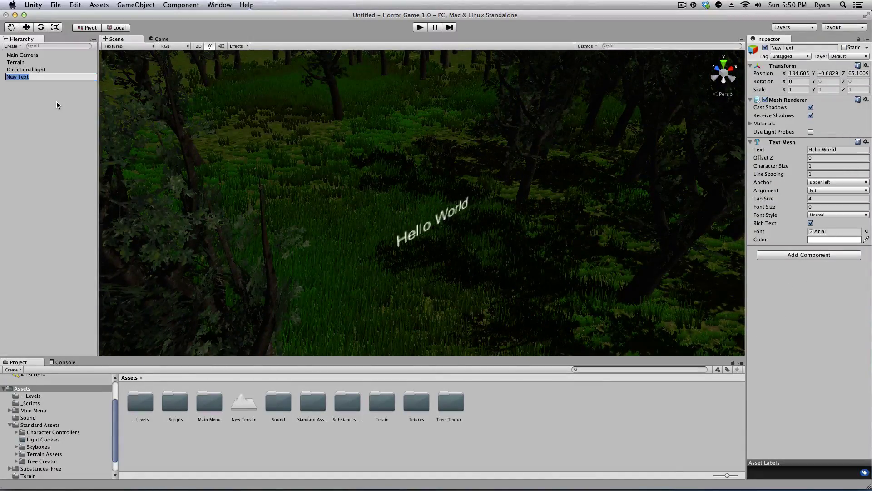
pyautogui.write('Play')
pyautogui.click(8, 91)
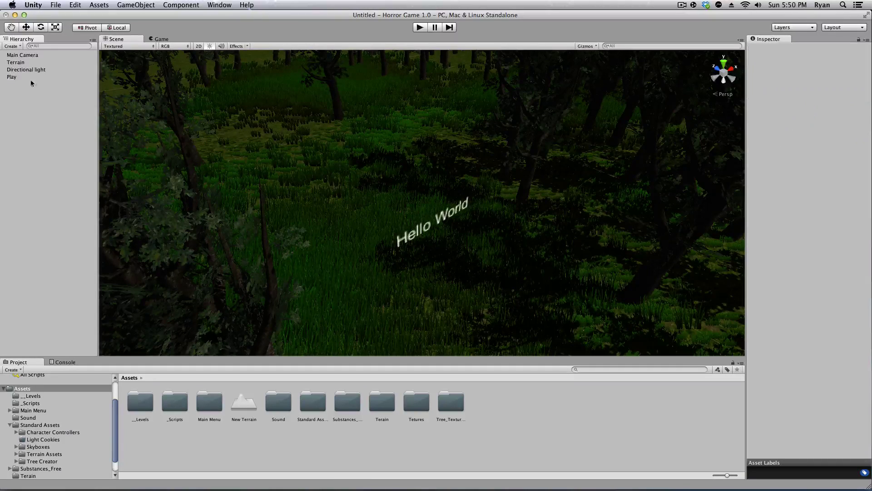
# Step: Move the Play text to about X 180.1, Z 72.6, rotate it about 28.4° around Y, and run the scene briefly to check it
pyautogui.click(28, 77)
pyautogui.press('w')
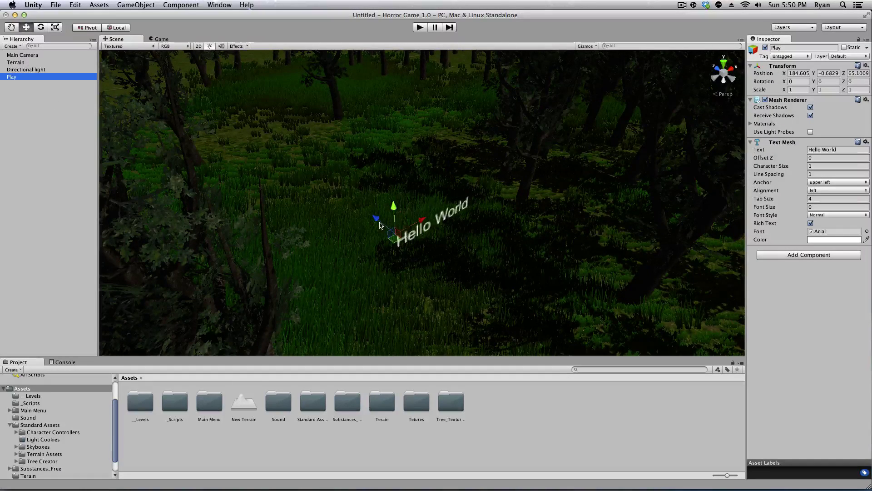
pyautogui.moveTo(381, 225); pyautogui.dragTo(337, 194)
pyautogui.press('e')
pyautogui.moveTo(386, 213); pyautogui.dragTo(349, 220)
pyautogui.press('w')
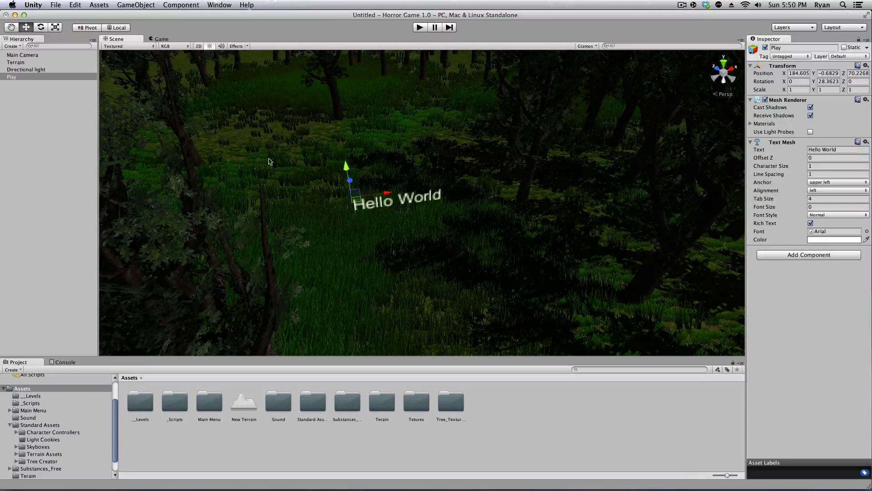
pyautogui.moveTo(389, 198); pyautogui.dragTo(318, 181)
pyautogui.click(419, 28)
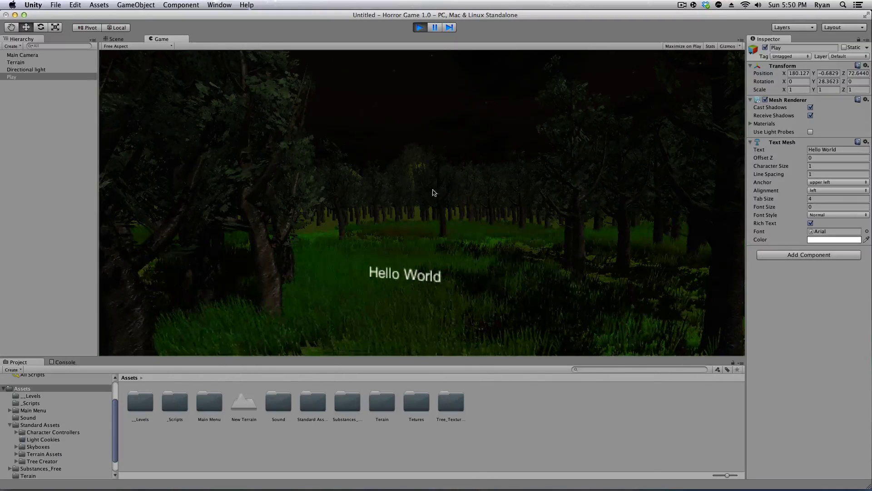
pyautogui.click(420, 28)
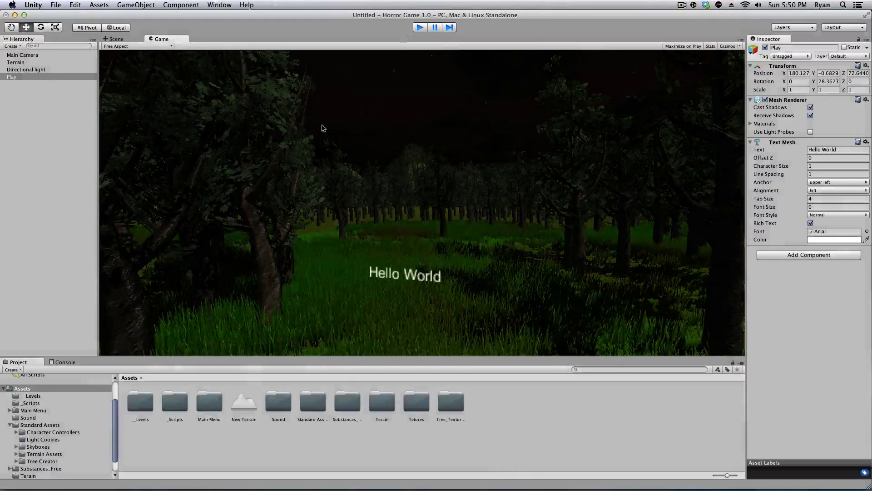
# Step: Turn the Play text to about 12.2° around Y, raise it to about Y 5.4, and run the scene briefly to check it
pyautogui.press('e')
pyautogui.moveTo(283, 220); pyautogui.dragTo(160, 224)
pyautogui.press('w')
pyautogui.scroll(-5, 233, 200)
pyautogui.moveTo(246, 205); pyautogui.dragTo(289, 236, button='middle')
pyautogui.moveTo(353, 204); pyautogui.dragTo(342, 138)
pyautogui.press('r')
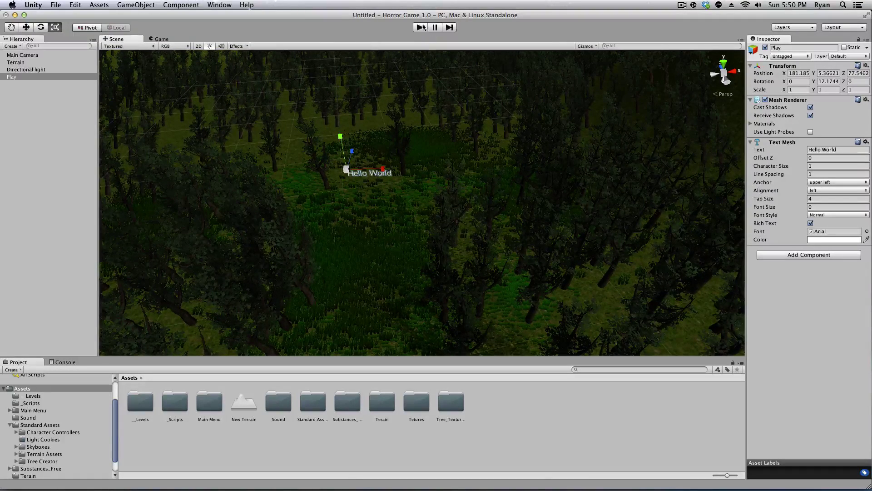
pyautogui.click(422, 28)
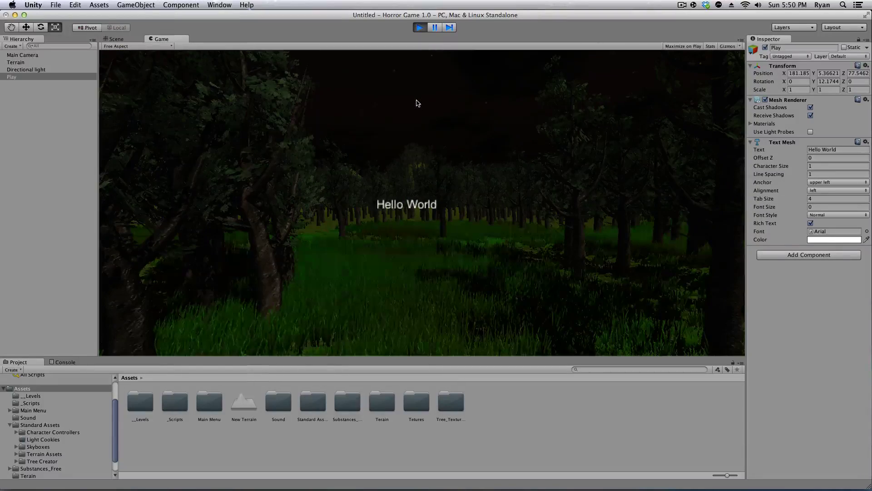
pyautogui.click(419, 28)
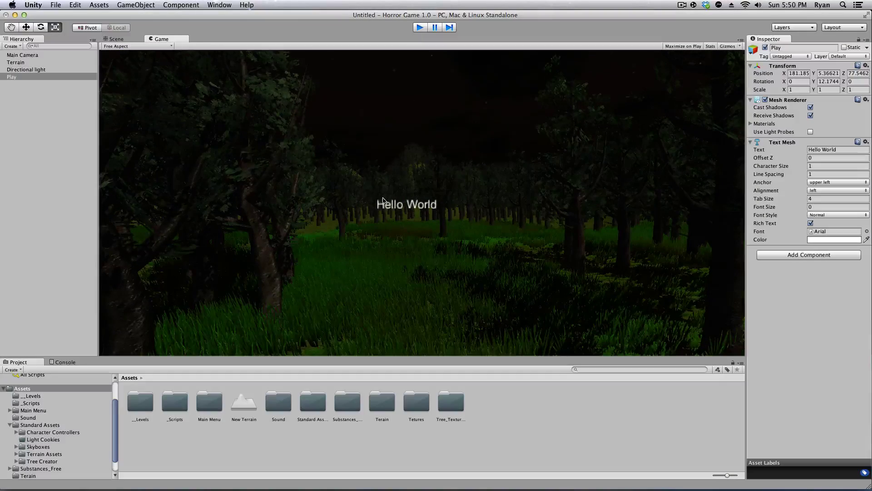
# Step: Scale the Play text uniformly to about 2.19, shift it to about X 173.4, and run the scene briefly to check it
pyautogui.press('w')
pyautogui.moveTo(381, 173); pyautogui.dragTo(332, 173)
pyautogui.press('r')
pyautogui.moveTo(278, 161); pyautogui.dragTo(236, 77)
pyautogui.press('w')
pyautogui.moveTo(282, 157); pyautogui.dragTo(264, 158)
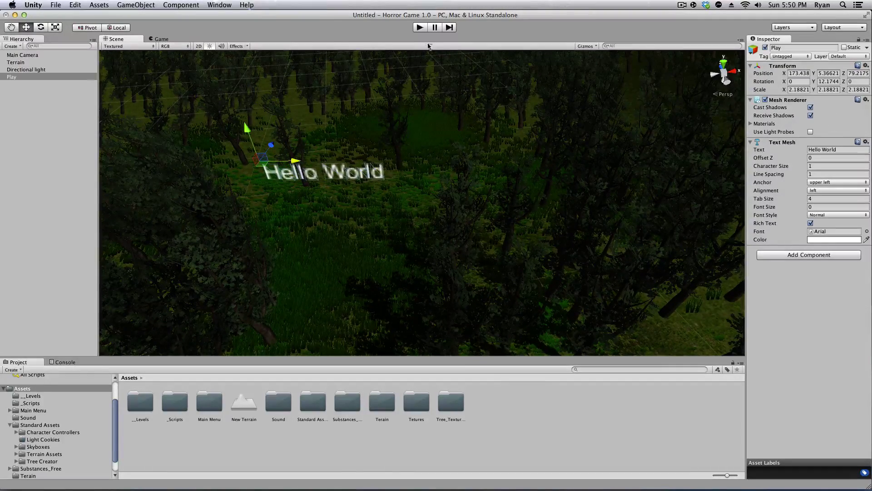
pyautogui.click(418, 28)
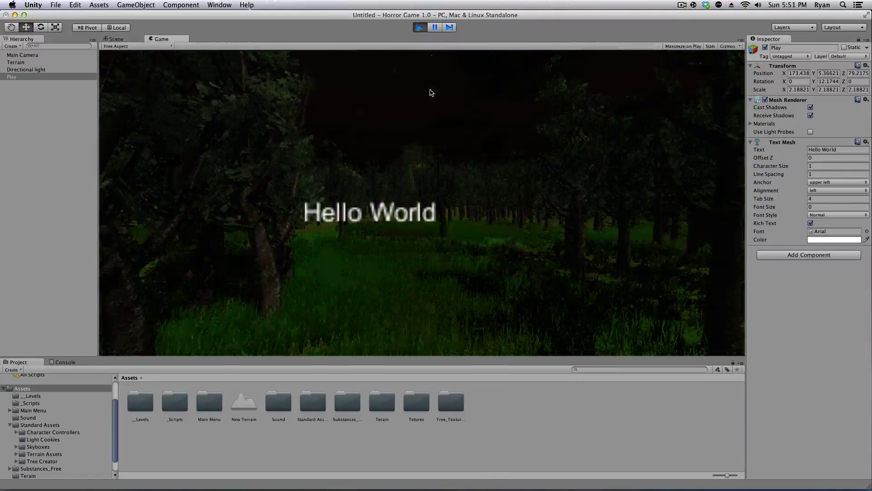
pyautogui.click(419, 27)
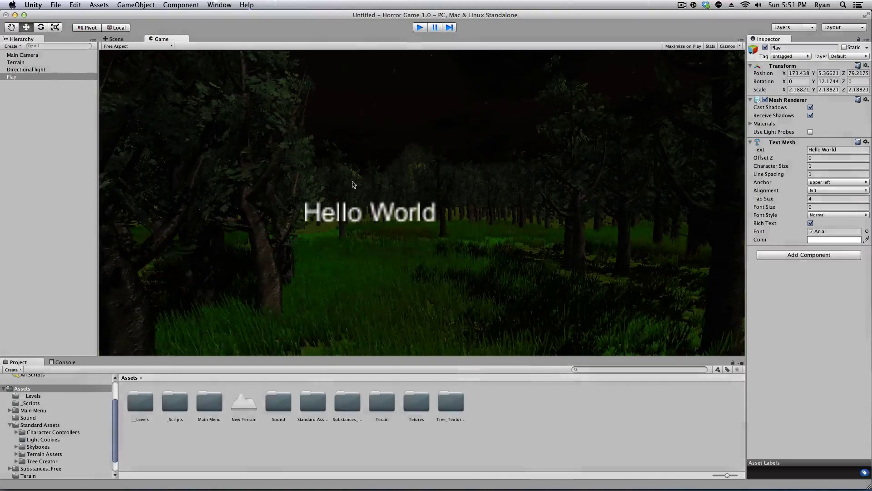
# Step: Adjust the Play text sideways to about X 174.6, running the scene briefly to check its placement between the trees
pyautogui.moveTo(277, 160); pyautogui.dragTo(254, 160)
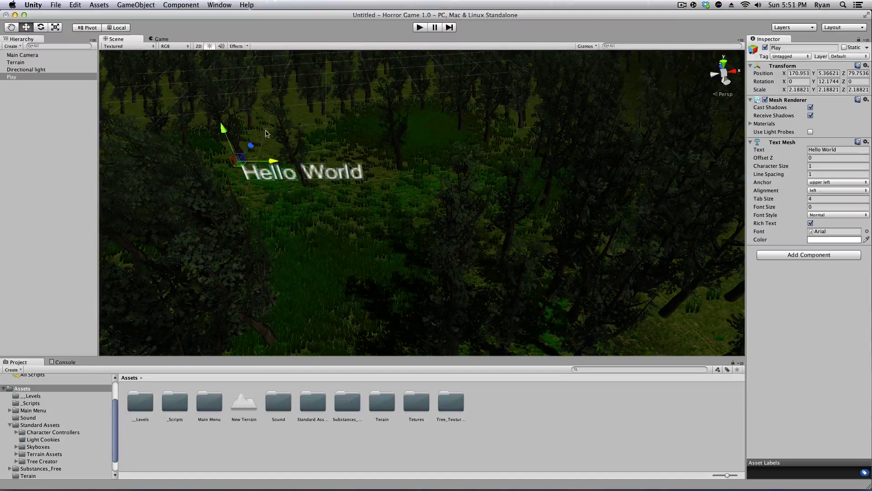
pyautogui.click(419, 27)
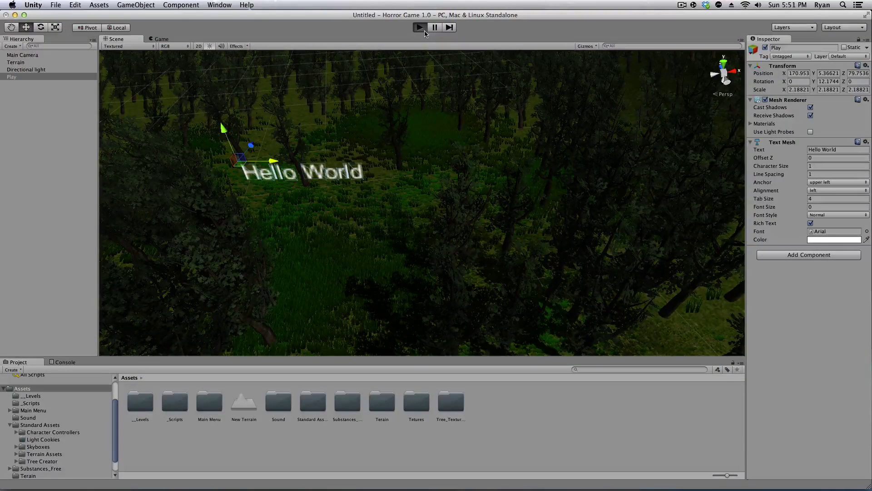
pyautogui.click(419, 28)
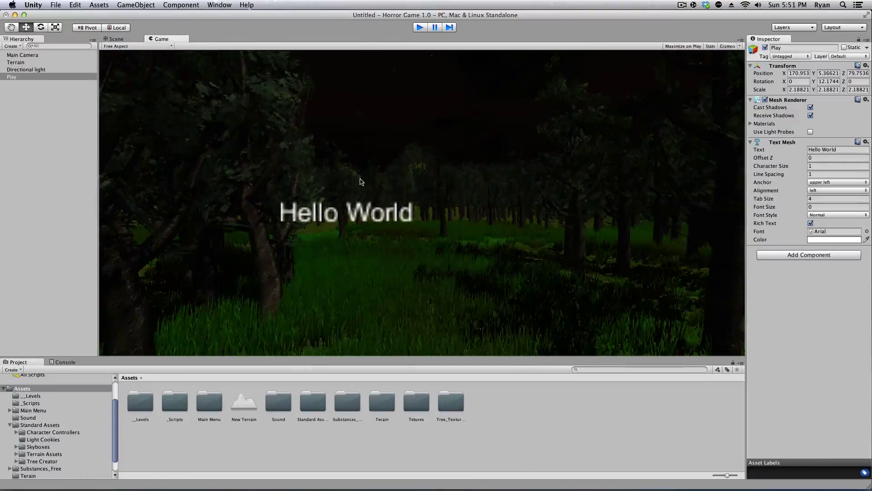
pyautogui.moveTo(260, 156); pyautogui.dragTo(303, 163)
pyautogui.click(275, 171)
pyautogui.click(275, 163)
pyautogui.moveTo(305, 165); pyautogui.dragTo(465, 280)
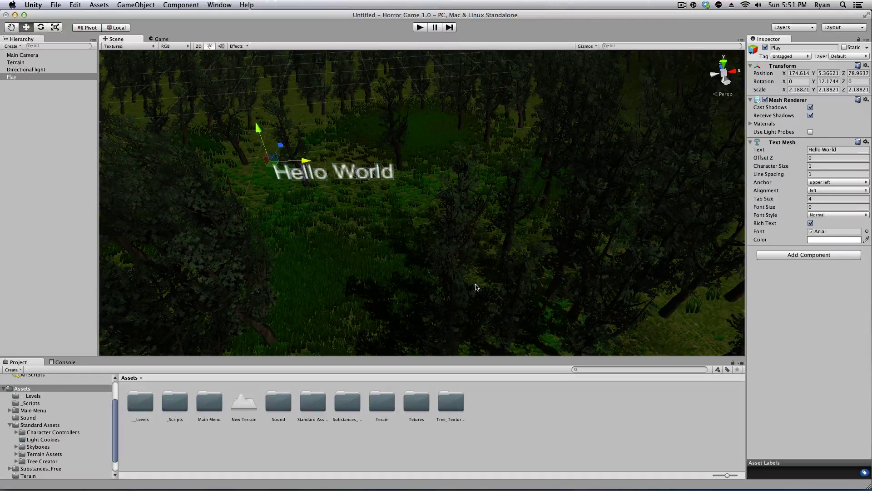
pyautogui.click(420, 28)
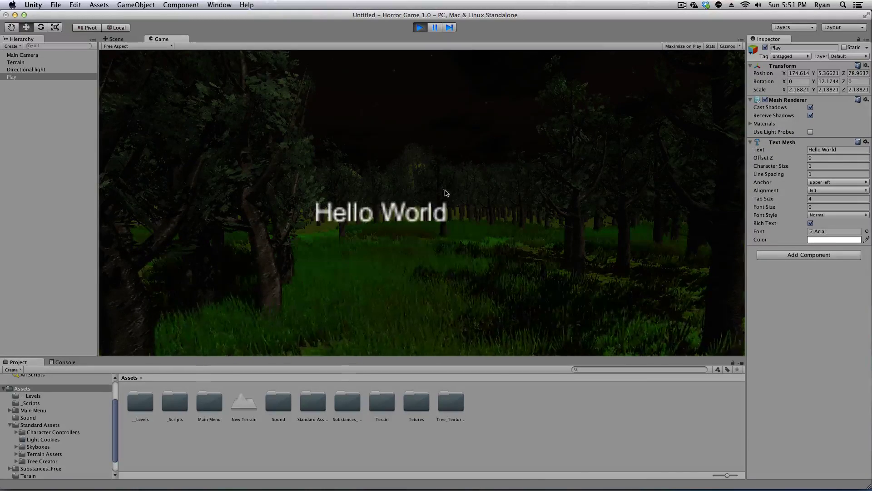
pyautogui.click(424, 26)
# Step: Set the font size of the Play object's text mesh to 100
pyautogui.scroll(8, 331, 150)
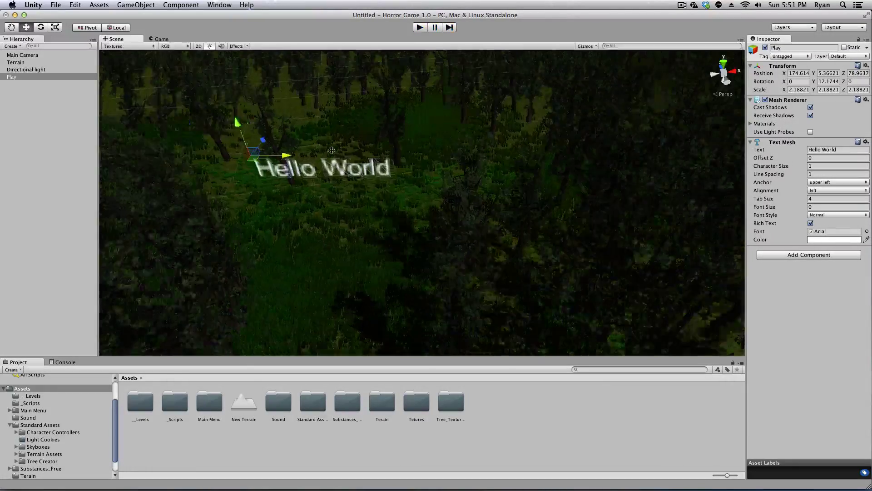
pyautogui.moveTo(412, 217); pyautogui.dragTo(461, 208, button='middle')
pyautogui.scroll(4, 462, 208)
pyautogui.moveTo(461, 208); pyautogui.dragTo(476, 192, button='right')
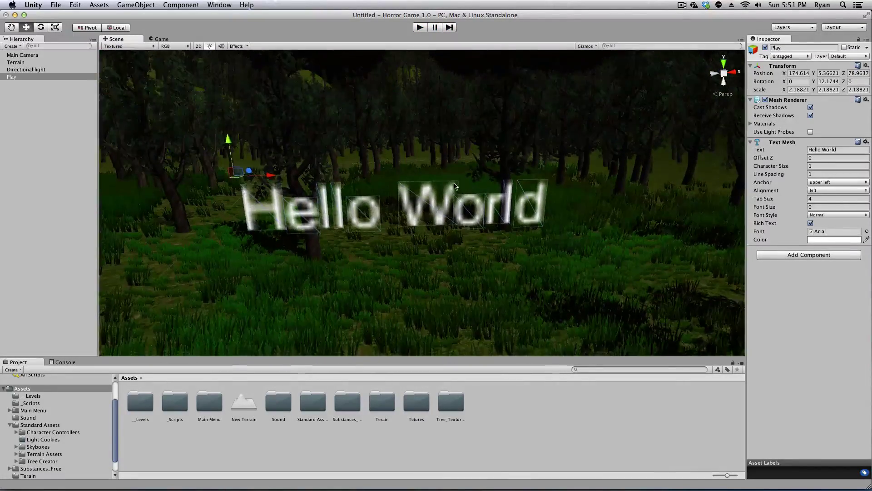
pyautogui.scroll(2, 475, 192)
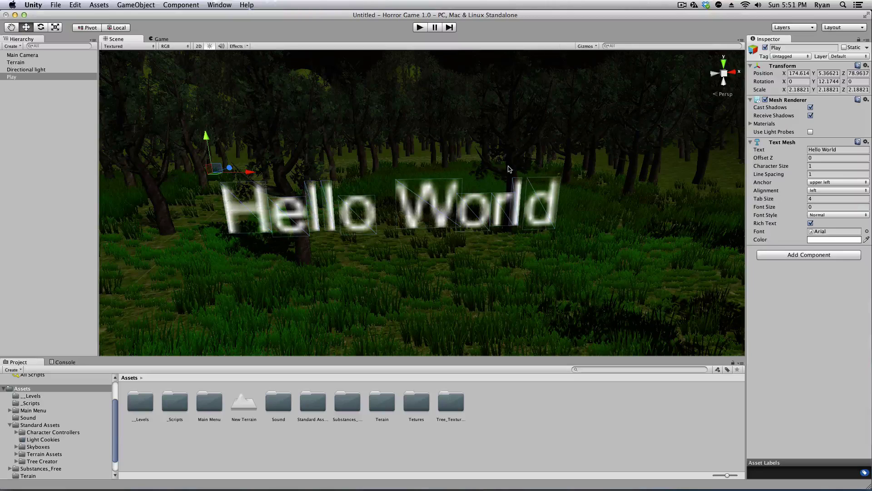
pyautogui.click(809, 207)
pyautogui.write('4')
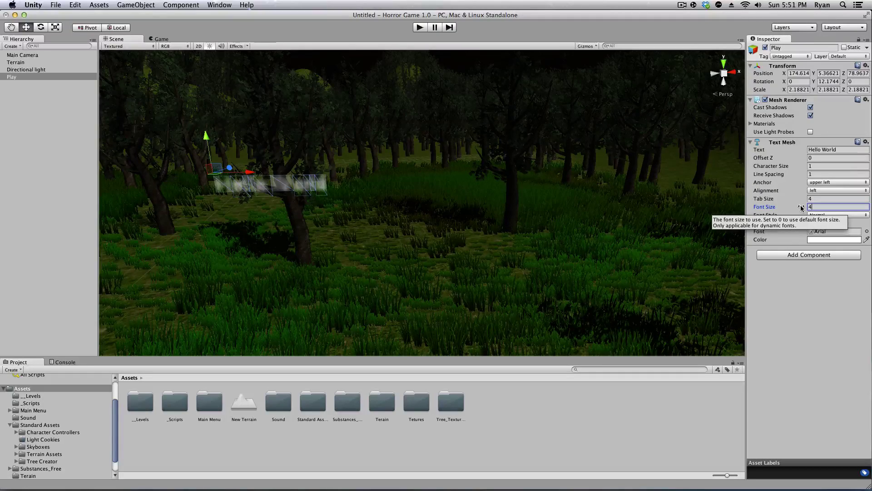
pyautogui.press('BackSpace')
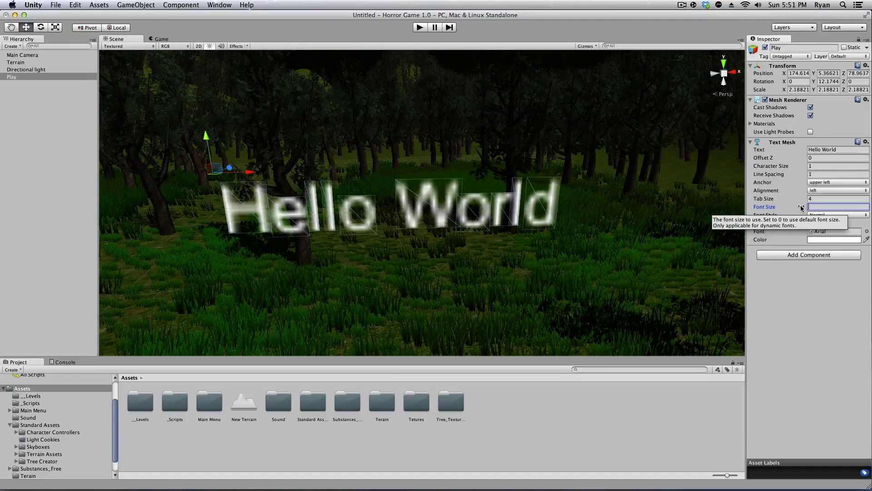
pyautogui.write('100')
# Step: Scale the enlarged Play text down uniformly to about 0.31 and run the scene briefly to check its size
pyautogui.scroll(-5, 509, 221)
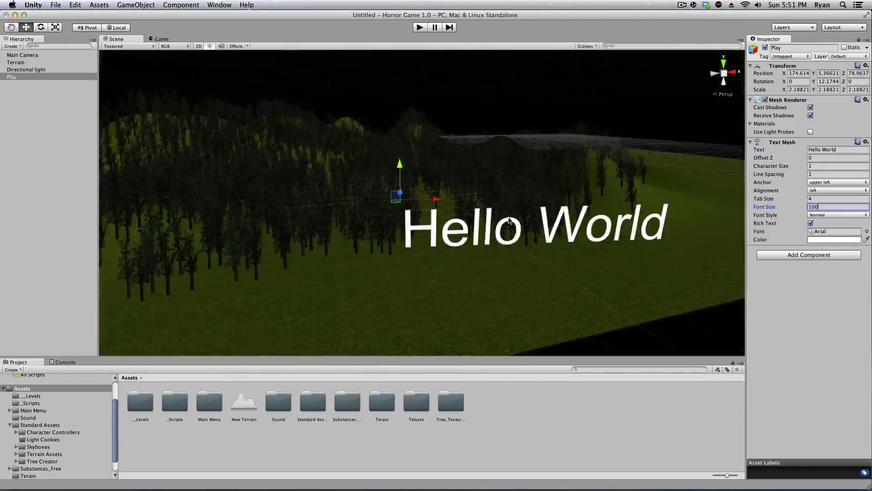
pyautogui.scroll(-3, 509, 220)
pyautogui.keyDown('alt'); pyautogui.moveTo(551, 231); pyautogui.dragTo(675, 304); pyautogui.keyUp('alt')
pyautogui.click(55, 27)
pyautogui.moveTo(472, 279); pyautogui.dragTo(443, 297)
pyautogui.click(419, 27)
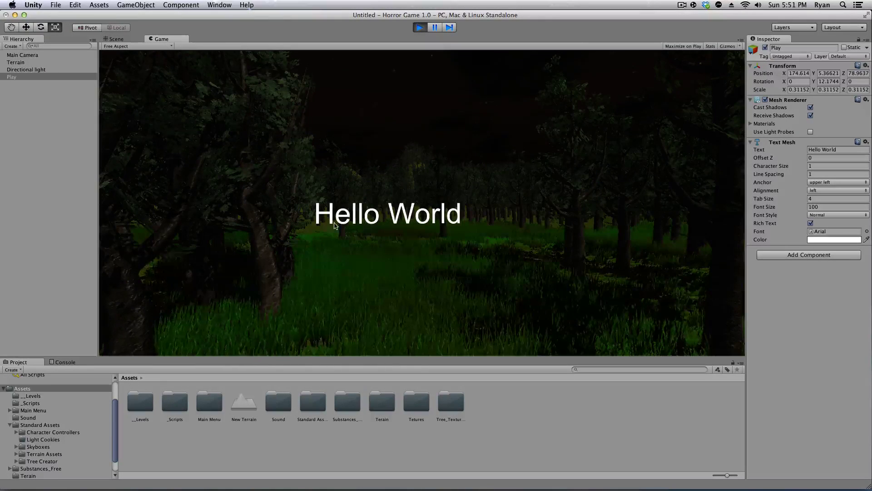
pyautogui.click(419, 31)
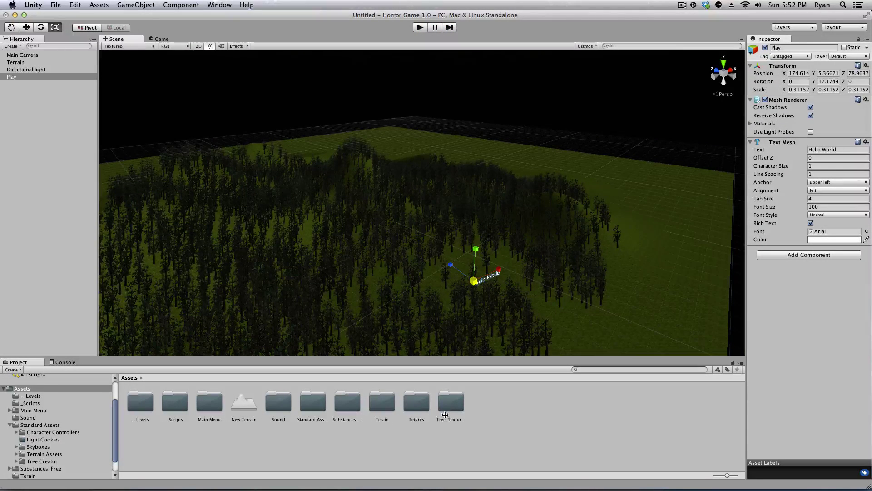
# Step: Open the Tetures asset folder and change the Play object's displayed text to Play
pyautogui.doubleClick(416, 402)
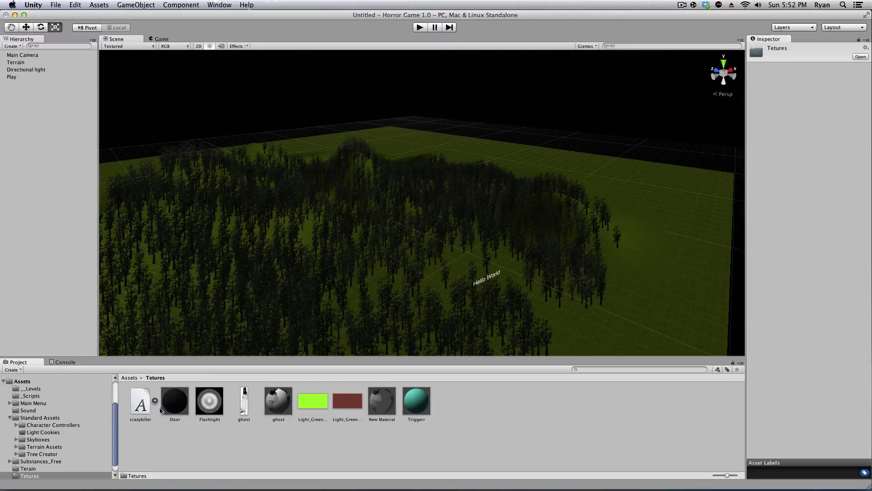
pyautogui.scroll(5, 428, 284)
pyautogui.press('q')
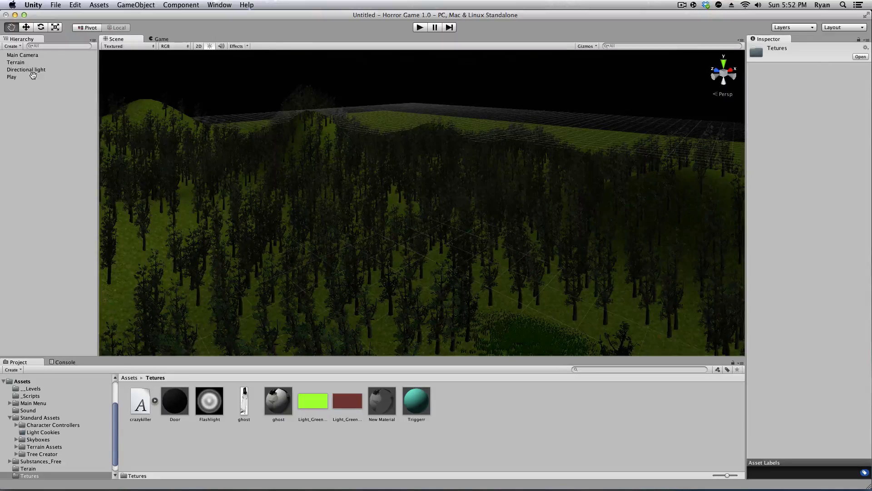
pyautogui.doubleClick(15, 63)
pyautogui.scroll(5, 418, 290)
pyautogui.moveTo(419, 290); pyautogui.dragTo(398, 180, button='middle')
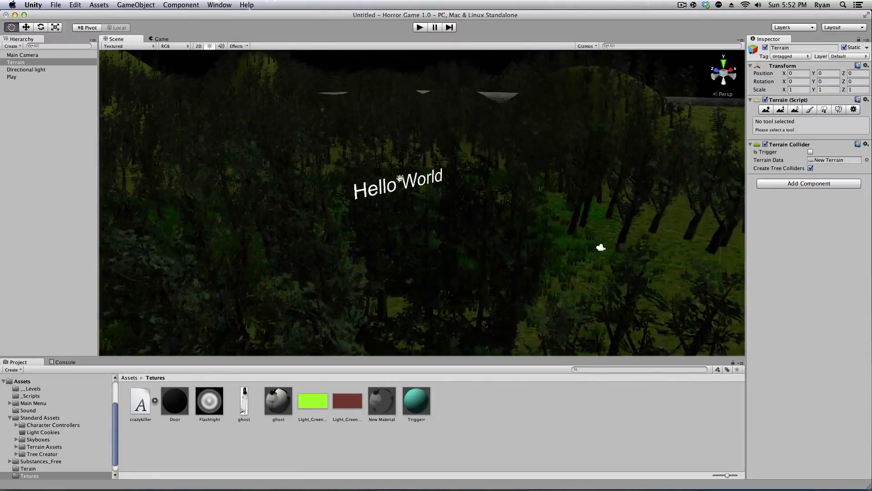
pyautogui.scroll(3, 385, 188)
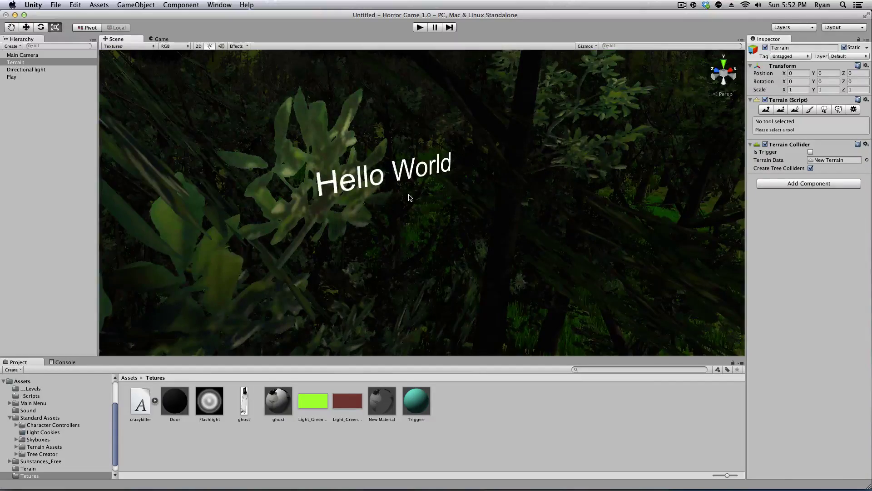
pyautogui.moveTo(486, 198); pyautogui.dragTo(432, 197, button='right')
pyautogui.moveTo(432, 197); pyautogui.dragTo(343, 201, button='middle')
pyautogui.click(17, 77)
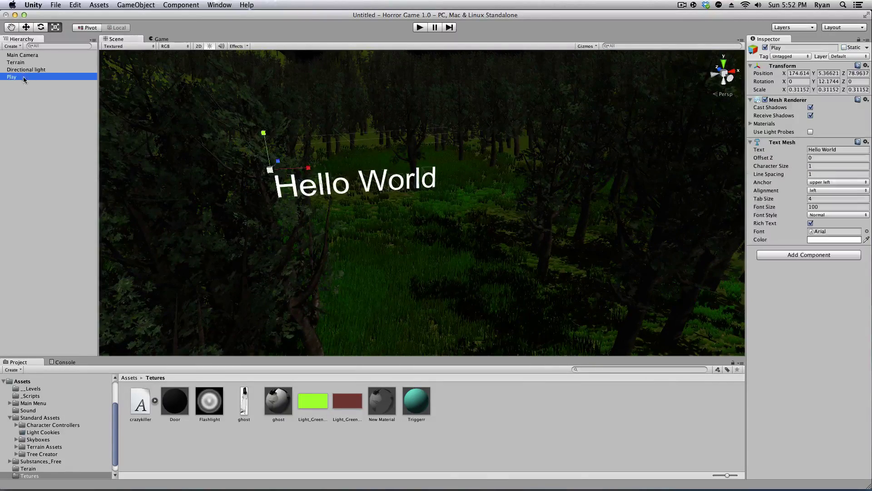
pyautogui.click(840, 150)
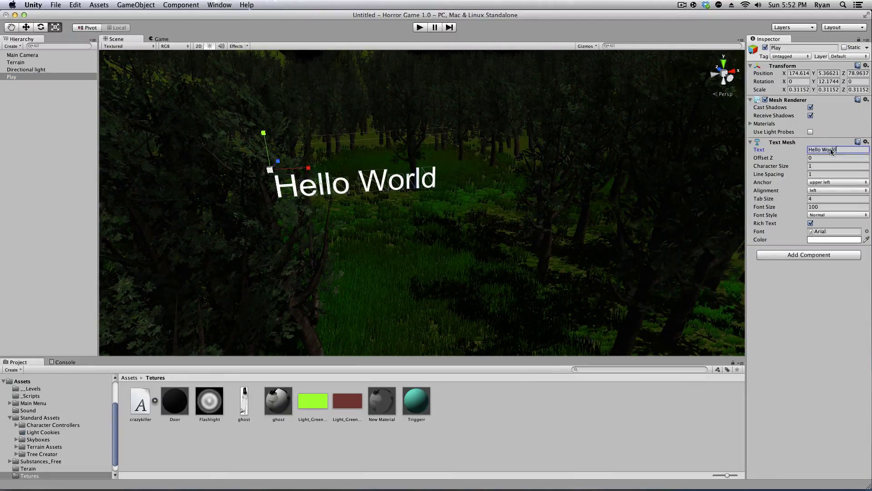
pyautogui.write('Play')
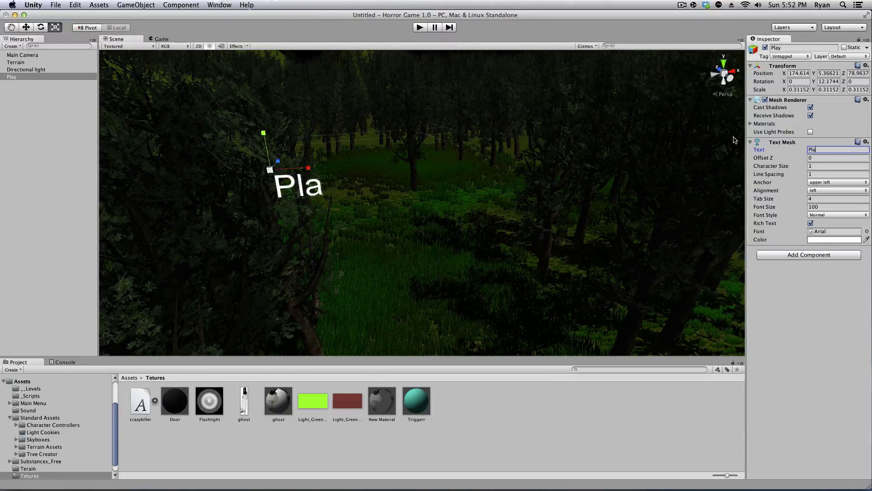
# Step: Assign the crazykiller font to the Play text and run the scene to check it, stopping playback when done
pyautogui.moveTo(141, 402); pyautogui.dragTo(830, 232)
pyautogui.scroll(5, 300, 146)
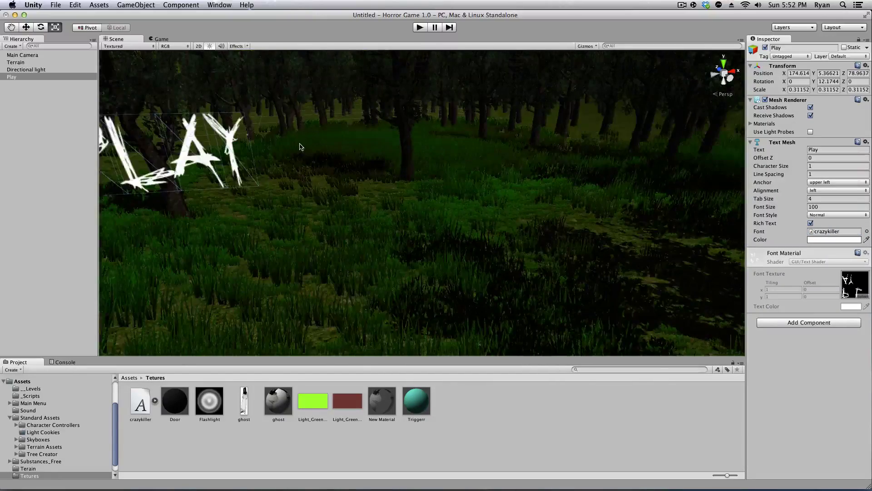
pyautogui.scroll(-2, 303, 148)
pyautogui.moveTo(304, 148); pyautogui.dragTo(331, 141, button='middle')
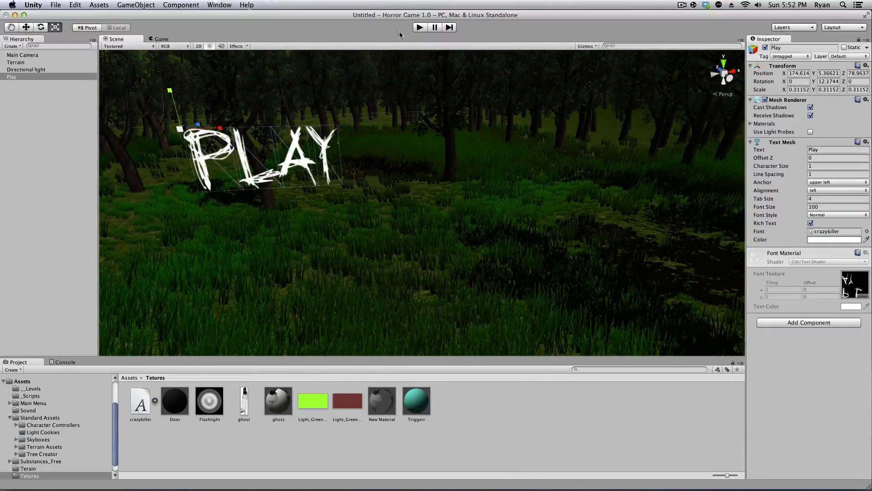
pyautogui.click(418, 28)
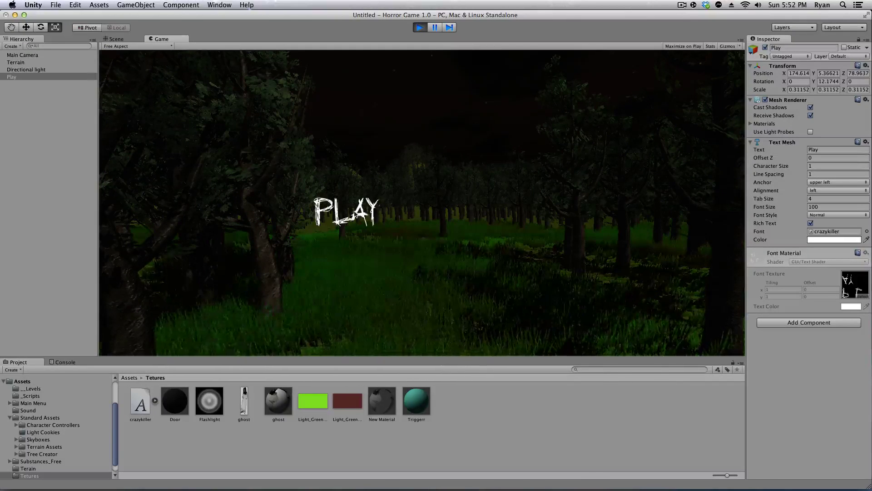
pyautogui.click(420, 27)
# Step: Shift the Play text sideways to about X 177.2, deselect it, and return to the root Assets folder
pyautogui.click(25, 27)
pyautogui.moveTo(219, 128); pyautogui.dragTo(285, 131)
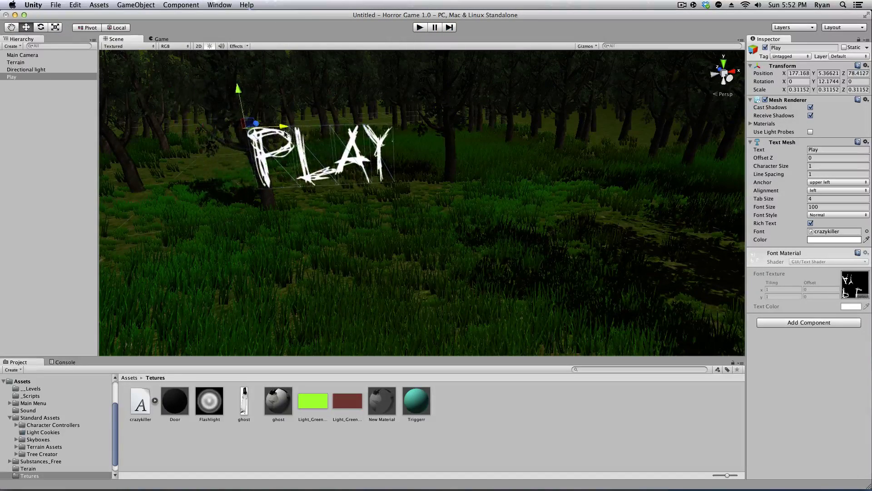
pyautogui.click(496, 409)
pyautogui.click(29, 388)
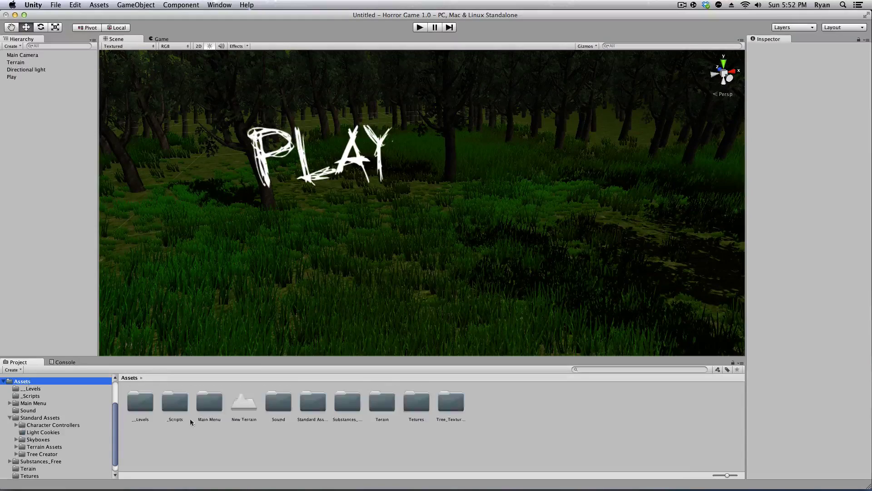
# Step: Create a JavaScript file named Main_Menu in the _Scripts folder and open it for editing in MonoDevelop
pyautogui.click(31, 395)
pyautogui.rightClick(309, 393)
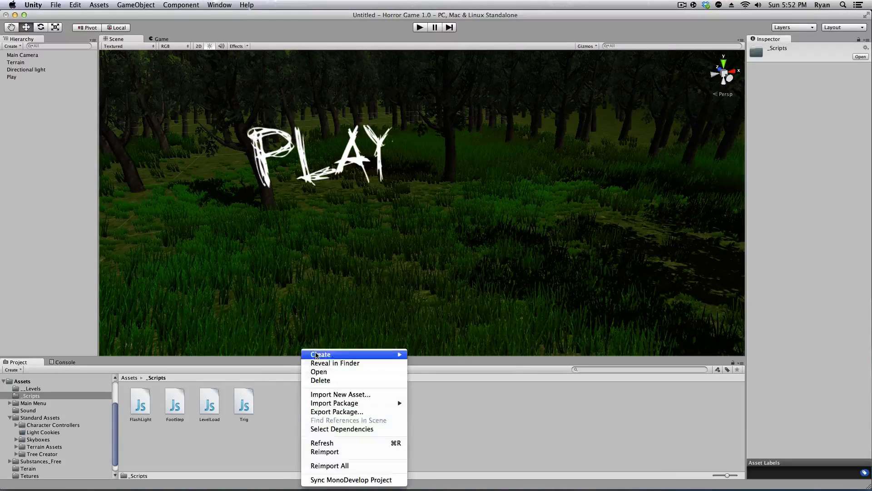
pyautogui.moveTo(321, 354)
pyautogui.click(431, 314)
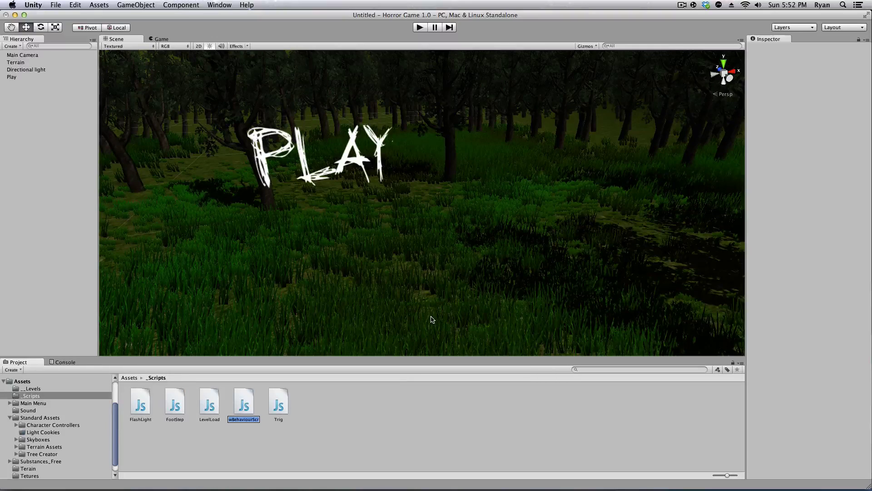
pyautogui.write('Main_Menu')
pyautogui.doubleClick(245, 403)
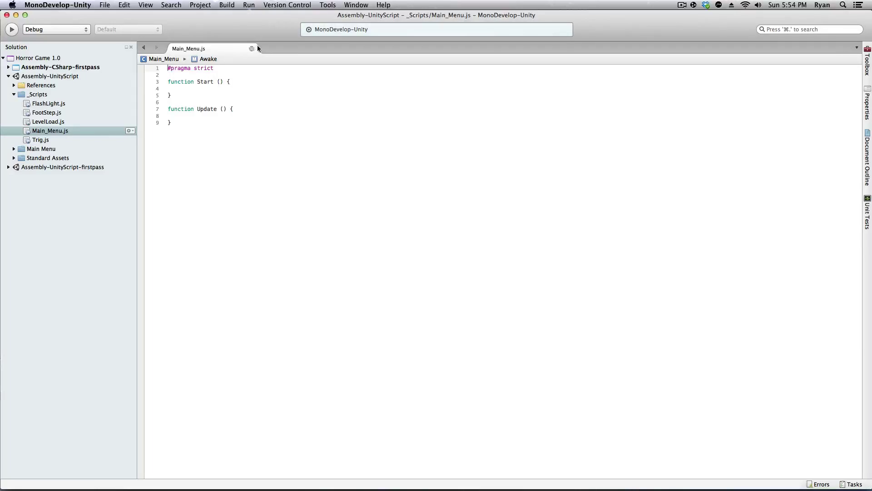
# Step: Clear the template code from the Main_Menu script and declare the variable with var quit=false;
pyautogui.click(232, 157)
pyautogui.press('super+a')
pyautogui.click(235, 192)
pyautogui.moveTo(199, 109); pyautogui.dragTo(182, 100)
pyautogui.moveTo(236, 228); pyautogui.dragTo(113, 43)
pyautogui.press('BackSpace')
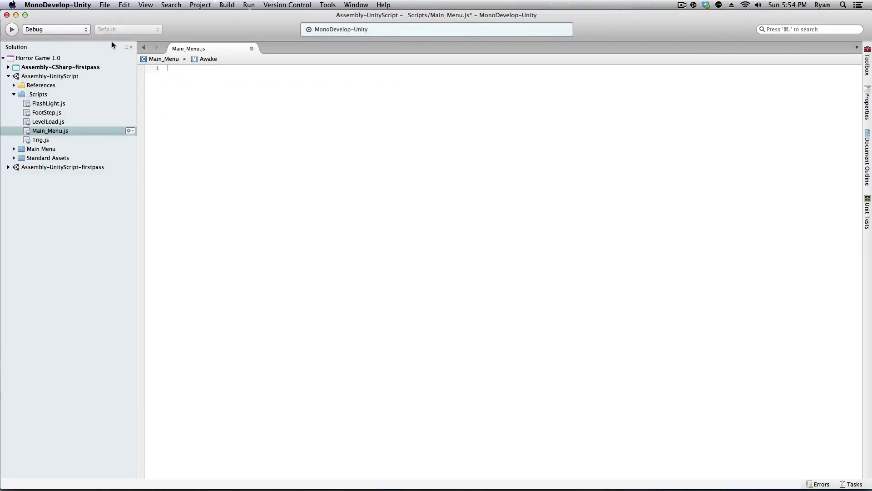
pyautogui.write('var quit=false;')
pyautogui.press('Return')
pyautogui.press('Return')
# Step: Write an OnMouseEnter function that sets renderer.material.color to Color.red
pyautogui.write('function OnMouseEnter(){')
pyautogui.press('Return')
pyautogui.press('Return')
pyautogui.write('renderer.material.color')
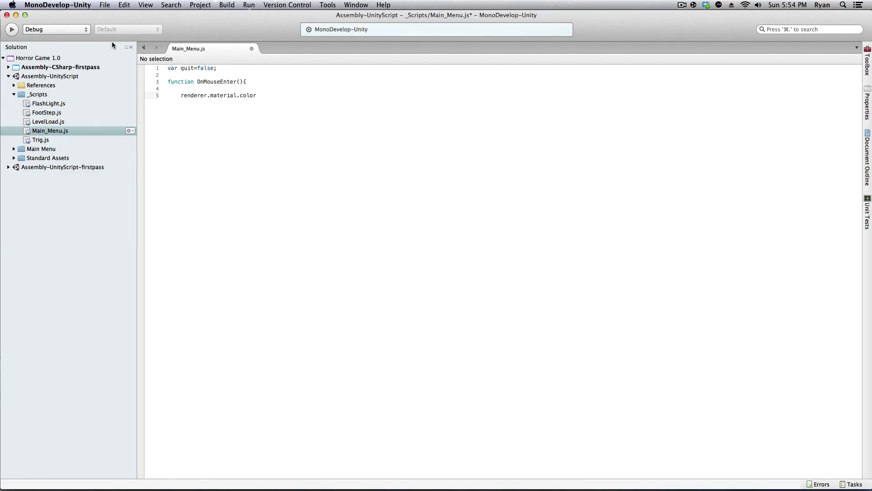
pyautogui.write(' = Color.co')
pyautogui.press('BackSpace')
pyautogui.press('BackSpace')
pyautogui.press('Return')
pyautogui.click(289, 95)
pyautogui.write('red;')
pyautogui.press('Return')
pyautogui.press('Return')
pyautogui.write('}')
# Step: Add an OnMouseExit function that sets renderer.material.color to Color.white
pyautogui.press('Down')
pyautogui.press('Return')
pyautogui.write('function OnMouseExit(){')
pyautogui.press('Return')
pyautogui.press('Return')
pyautogui.press('Return')
pyautogui.press('Return')
pyautogui.write('}')
pyautogui.press('Up')
pyautogui.press('Up')
pyautogui.write('renderer.material.color = Color.white;')
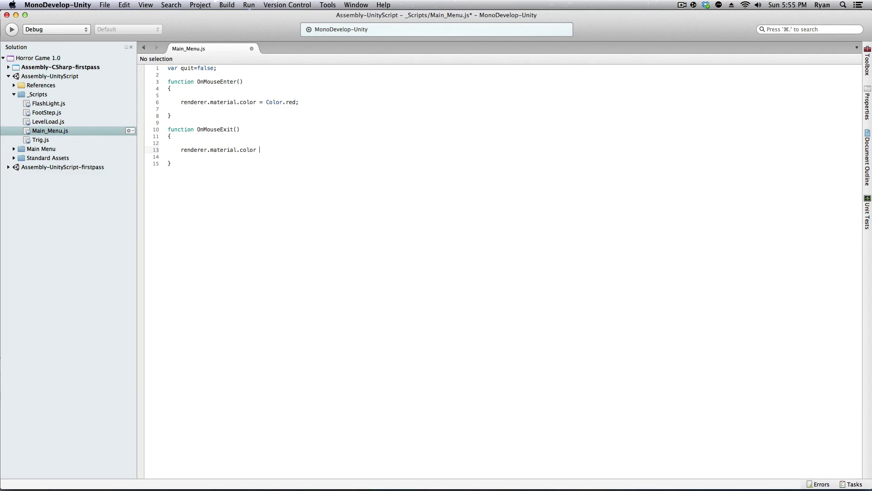
# Step: Add an OnMouseUp function with an if (quit == true) block containing Application.Quit;
pyautogui.press('Down')
pyautogui.press('Down')
pyautogui.press('Return')
pyautogui.press('Return')
pyautogui.write('function OnMouseUp(){')
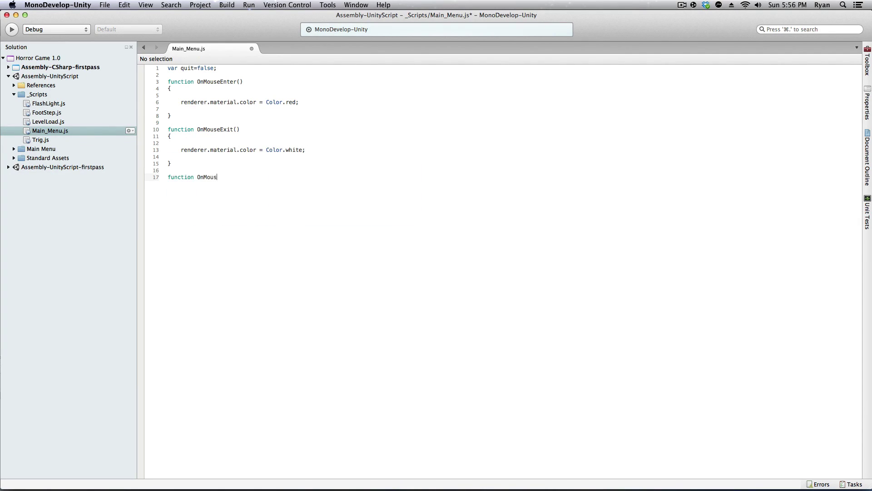
pyautogui.press('Return')
pyautogui.press('Return')
pyautogui.write('if quit')
pyautogui.press('BackSpace')
pyautogui.press('BackSpace')
pyautogui.press('BackSpace')
pyautogui.press('BackSpace')
pyautogui.write('(quit == true)')
pyautogui.press('Return')
pyautogui.write('{')
pyautogui.press('Return')
pyautogui.write('Application.Quit;')
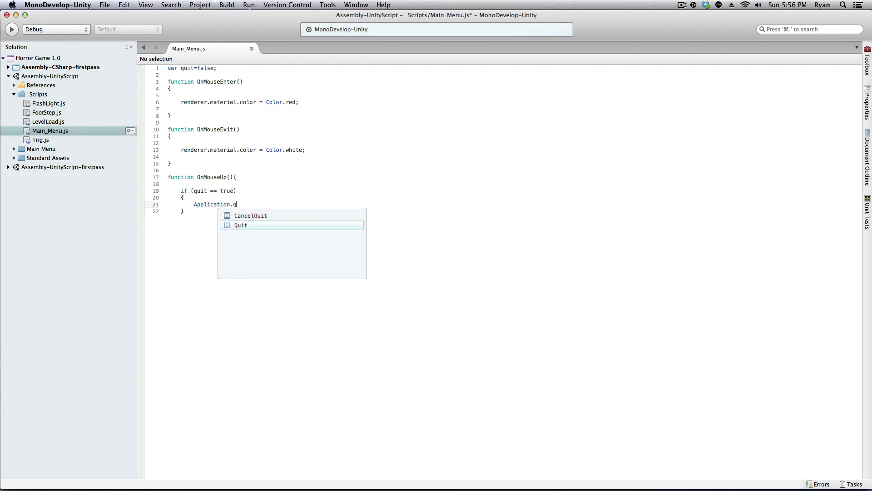
# Step: Add an else branch in OnMouseUp that calls Application.LoadLevel(1); and close the function
pyautogui.press('Return')
pyautogui.write('else')
pyautogui.press('Return')
pyautogui.write('{')
pyautogui.press('Return')
pyautogui.write('load')
pyautogui.press('BackSpace')
pyautogui.press('BackSpace')
pyautogui.press('BackSpace')
pyautogui.press('BackSpace')
pyautogui.write('Application.LoadLevel(1);')
pyautogui.press('Down')
pyautogui.press('Return')
pyautogui.press('Return')
pyautogui.write('}')
# Step: Add an Update function that calls Application.Quit(); when Input.GetKey(KeyCode.Escape) is true
pyautogui.press('Return')
pyautogui.press('Return')
pyautogui.write('function Update(){')
pyautogui.press('Return')
pyautogui.press('Return')
pyautogui.press('Return')
pyautogui.write('}')
pyautogui.click(214, 287)
pyautogui.write('if (Input.GetKey')
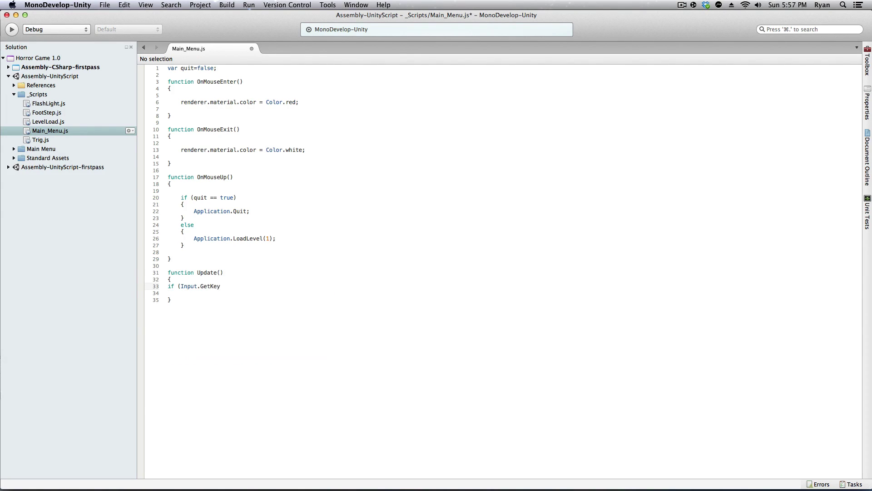
pyautogui.write('(KeyCode.Escape))')
pyautogui.press('Return')
pyautogui.write('{')
pyautogui.press('Return')
pyautogui.write('Application.Quit();')
pyautogui.click(203, 329)
pyautogui.press('Return')
pyautogui.write('}')
# Step: Comment the two color lines with "//Change Color to red!" and "//Change Color to white!"
pyautogui.click(314, 95)
pyautogui.click(325, 102)
pyautogui.write('//Change Color to red!')
pyautogui.click(357, 150)
pyautogui.press('Tab')
pyautogui.press('Tab')
pyautogui.write('//Change Color to wh')
# Step: Add comments explaining the quit, level-loading and escape-key lines, and save the script
pyautogui.click(286, 211)
pyautogui.write('//If you click on quit aplication quits.')
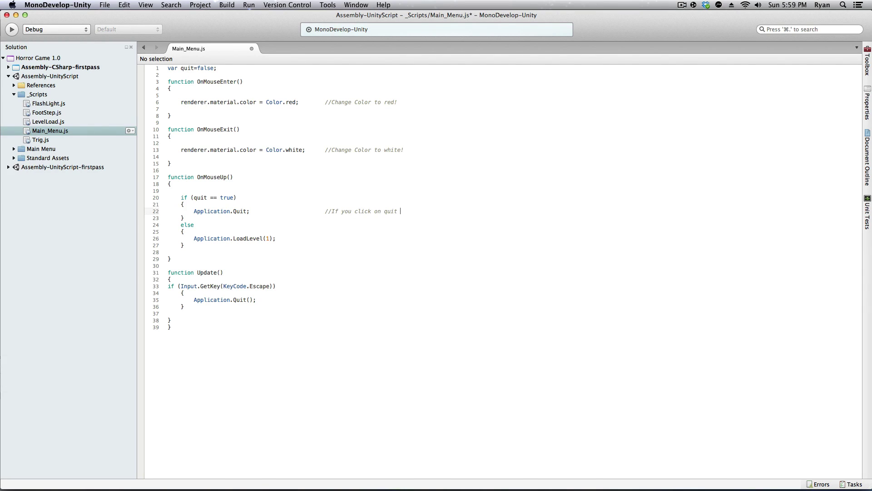
pyautogui.click(325, 238)
pyautogui.write('//If you click on other button it loads game!')
pyautogui.click(351, 286)
pyautogui.write('//If you press (escape) game force closes!')
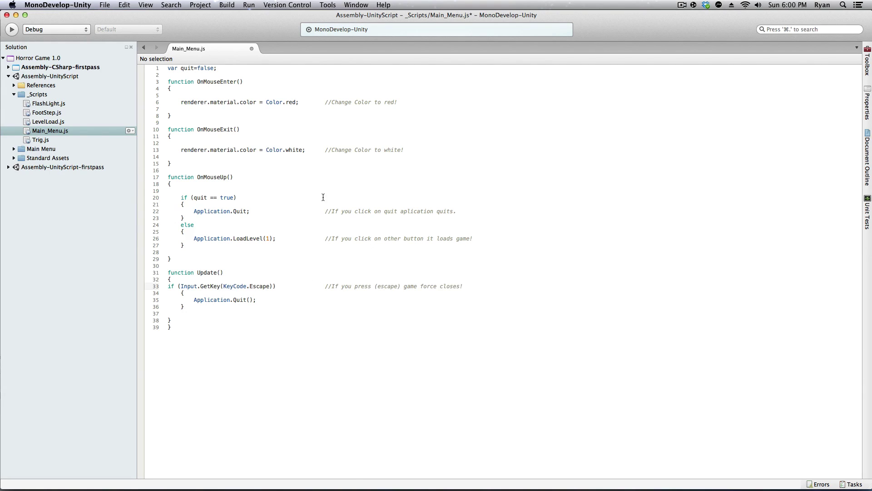
pyautogui.press('super+s')
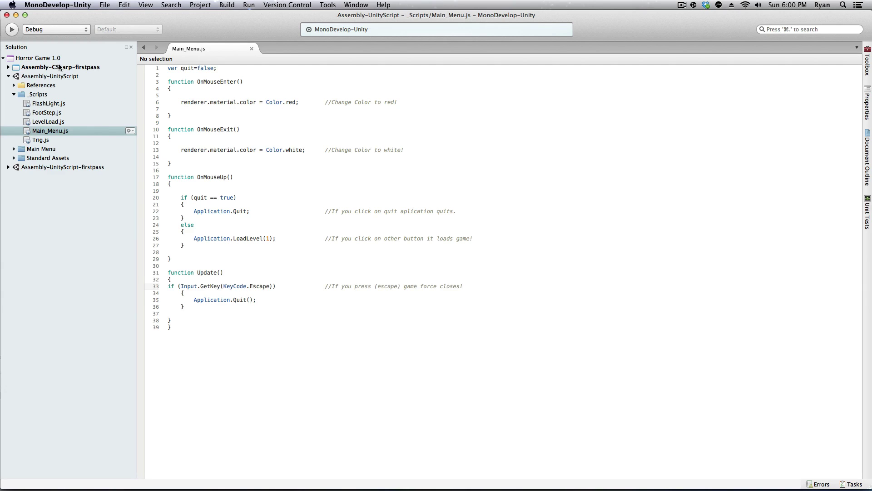
# Step: Switch to Unity, inspect the Main_Menu script, and open the location of its compile error in MonoDevelop
pyautogui.click(16, 15)
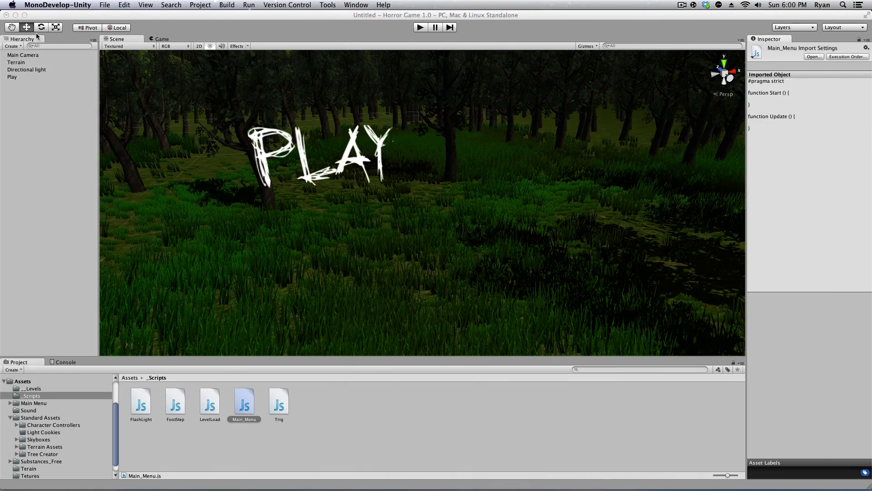
pyautogui.click(372, 396)
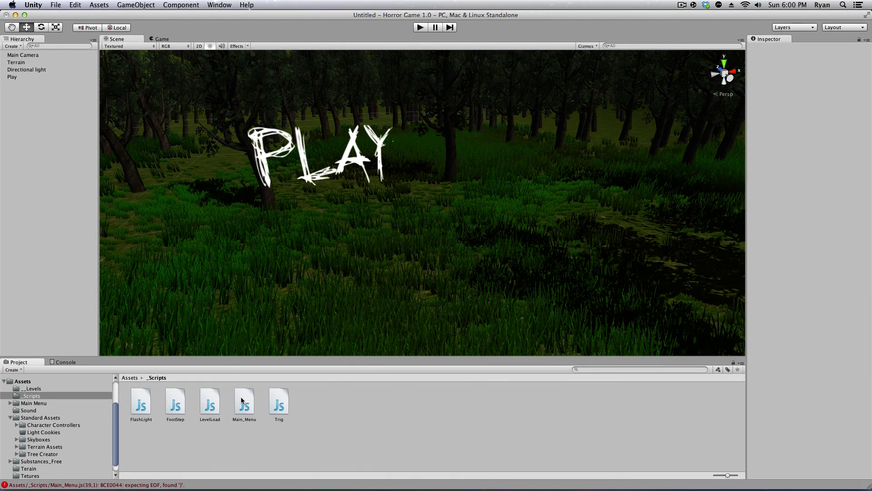
pyautogui.click(240, 397)
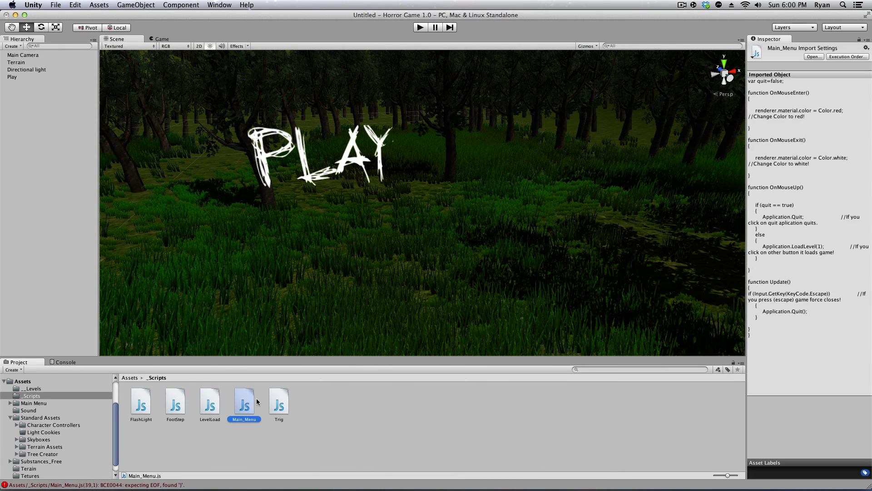
pyautogui.doubleClick(169, 485)
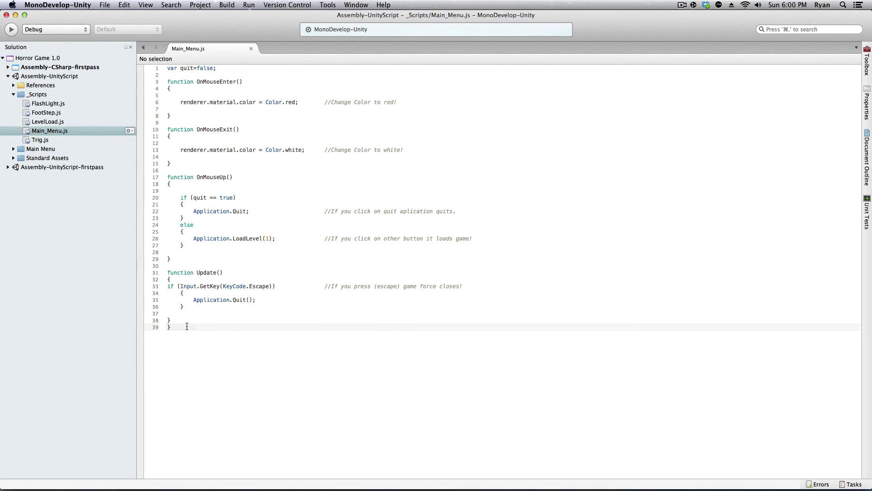
# Step: Check the functions' braces, delete the extra closing brace at the end of the script, and save it
pyautogui.moveTo(174, 326); pyautogui.dragTo(132, 331)
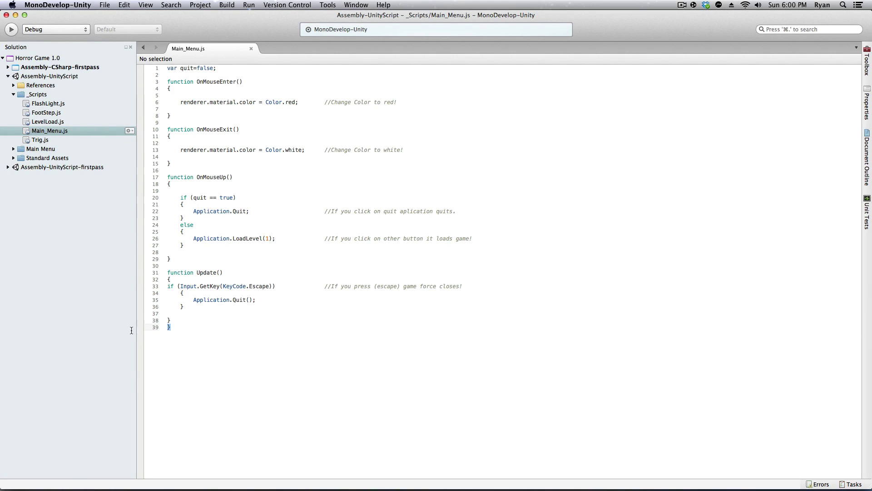
pyautogui.click(170, 88)
pyautogui.click(170, 136)
pyautogui.click(172, 183)
pyautogui.click(170, 279)
pyautogui.click(172, 331)
pyautogui.press('BackSpace')
pyautogui.press('BackSpace')
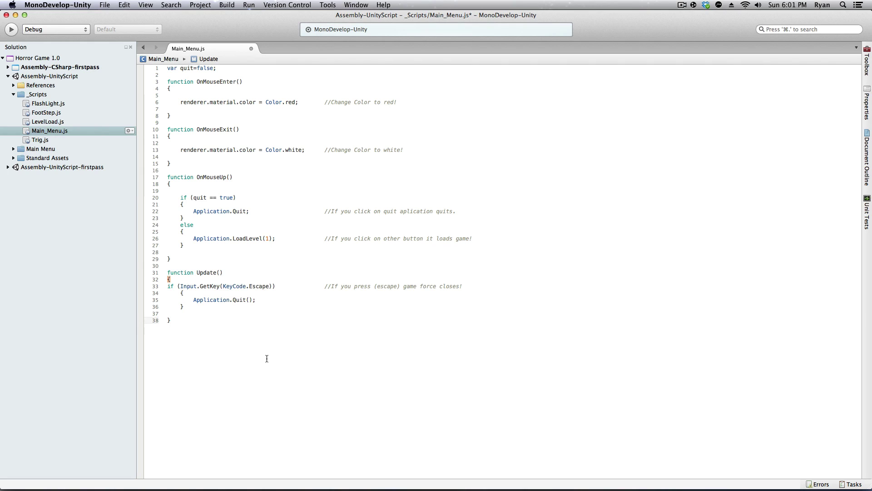
pyautogui.press('super+s')
# Step: Switch to Unity, clear the console, and open the script line of the remaining compile error in MonoDevelop
pyautogui.click(15, 15)
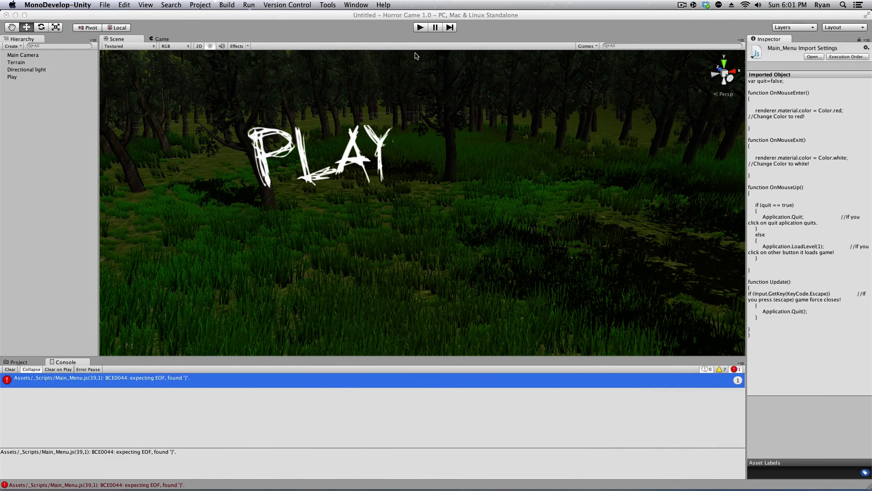
pyautogui.click(9, 372)
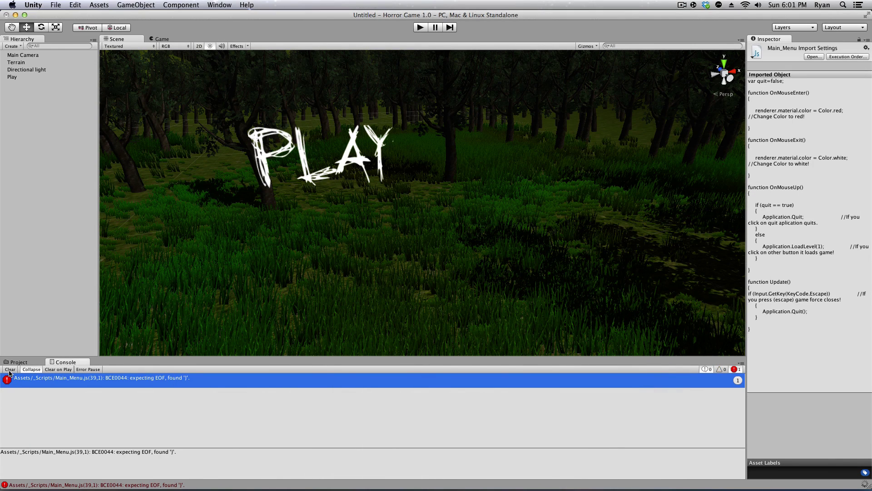
pyautogui.click(14, 370)
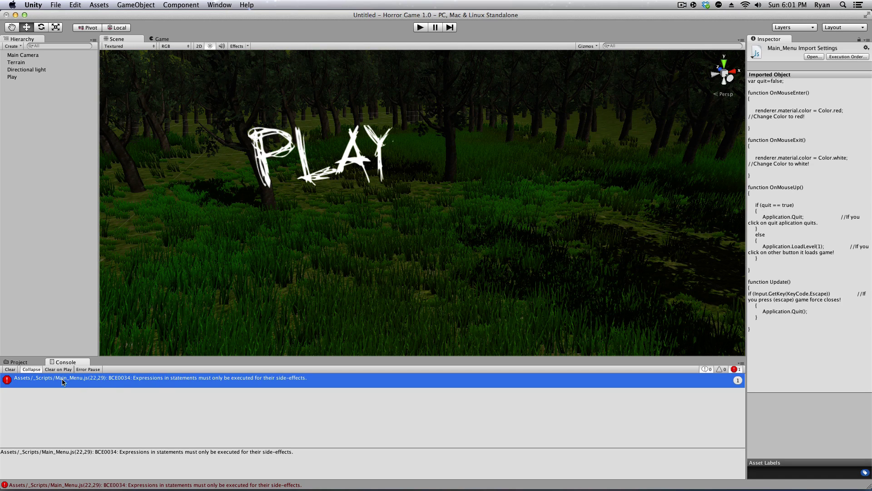
pyautogui.doubleClick(100, 382)
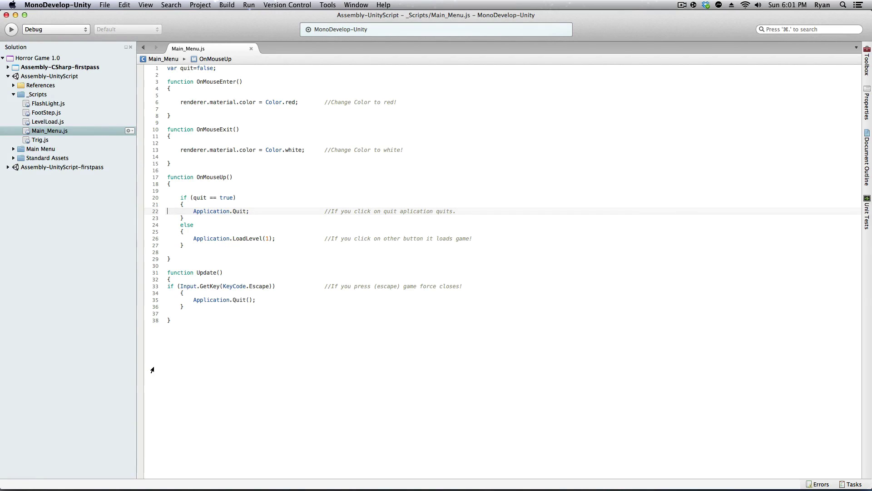
# Step: Change the quit call in OnMouseUp to Application.Quit(); and save the script
pyautogui.click(245, 211)
pyautogui.write('()')
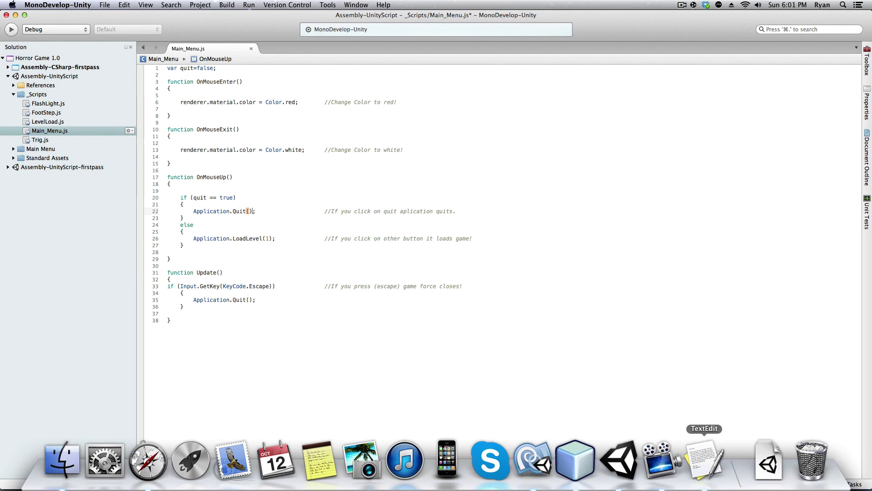
pyautogui.click(500, 341)
pyautogui.press('super+s')
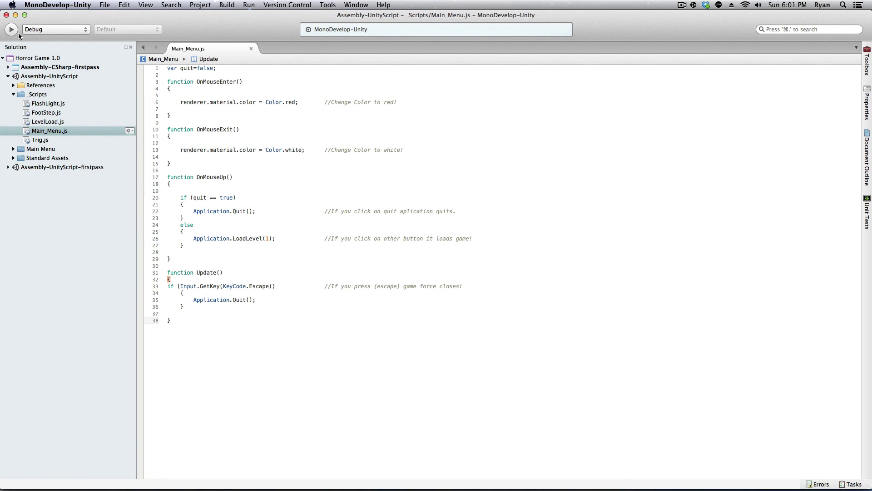
# Step: Switch to Unity, clear the console, and show the project's _Scripts assets again
pyautogui.click(16, 15)
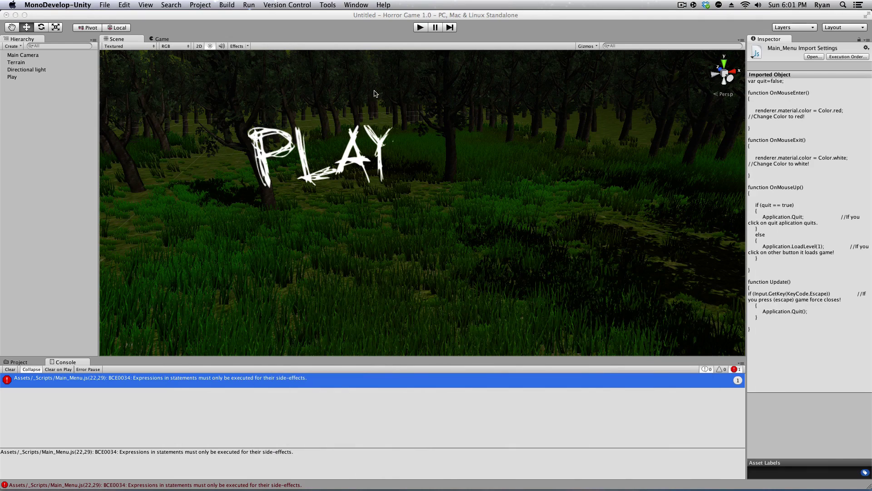
pyautogui.click(10, 369)
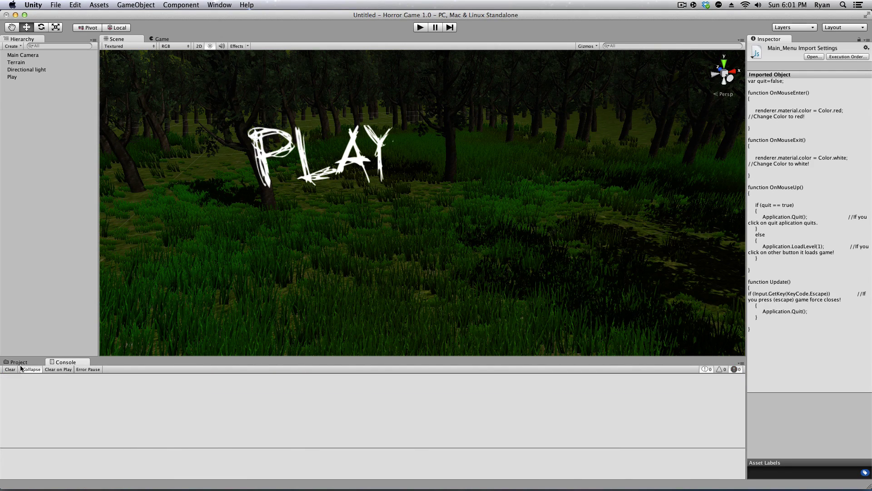
pyautogui.click(23, 362)
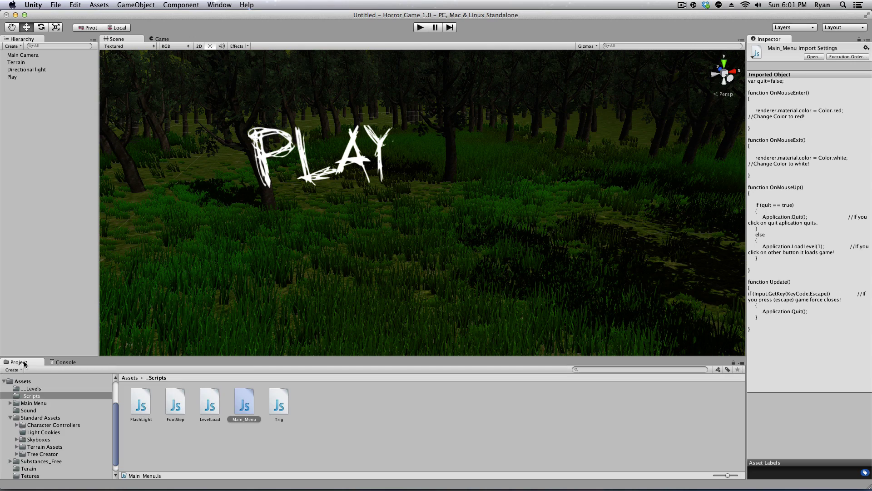
pyautogui.click(310, 175)
# Step: Add a Box Collider and the Main_Menu script to the Play text object
pyautogui.click(14, 78)
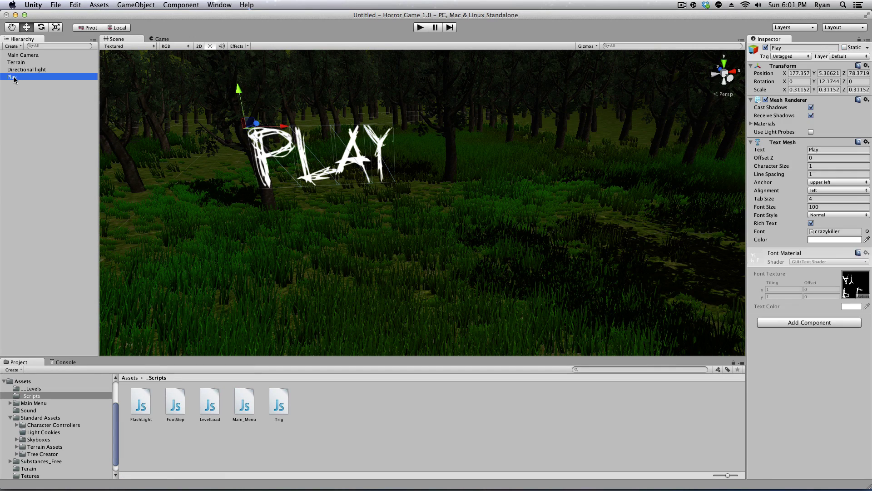
pyautogui.click(789, 323)
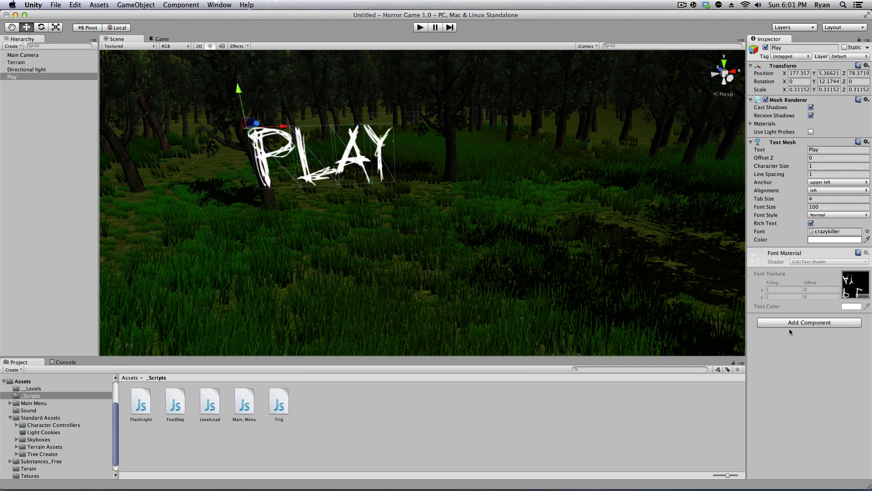
pyautogui.write('bo')
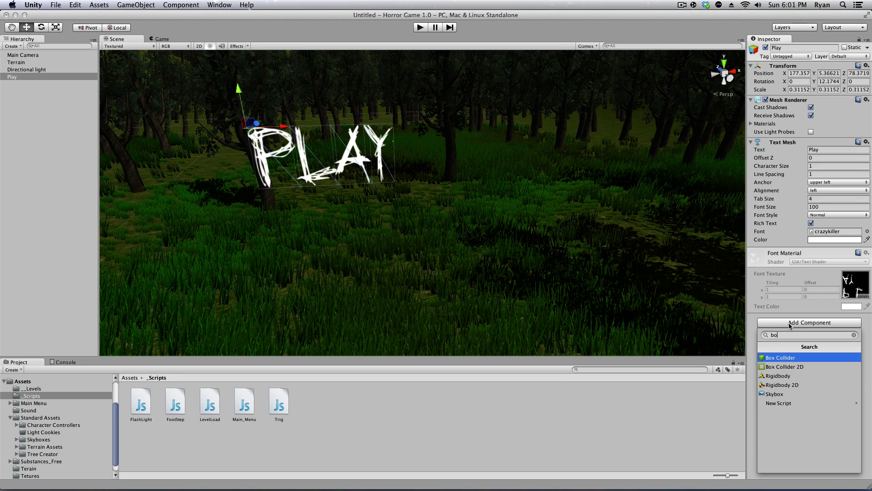
pyautogui.click(805, 360)
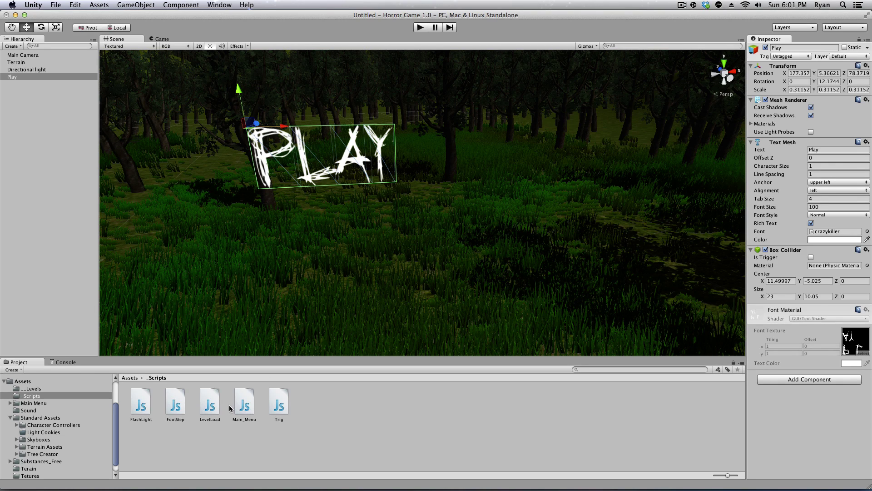
pyautogui.moveTo(242, 403); pyautogui.dragTo(773, 407)
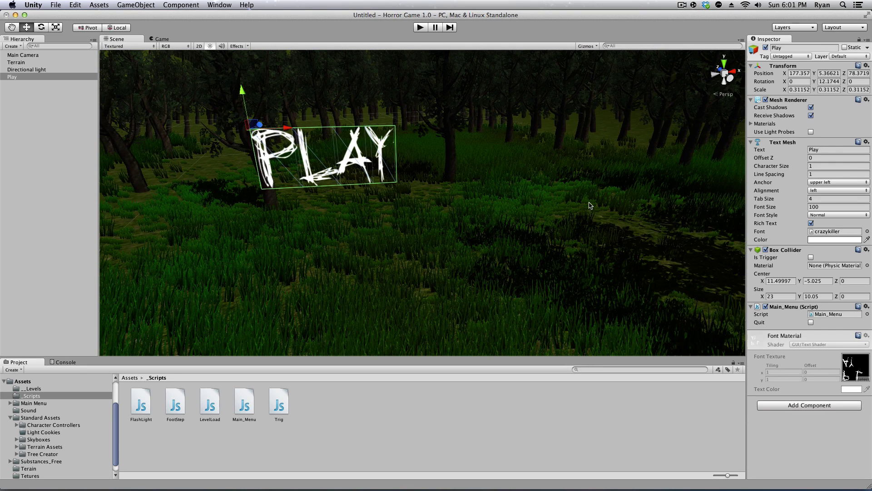
# Step: Duplicate the Play text below the original at about Y 2.09 and set the copy's displayed text to Quit
pyautogui.click(19, 77)
pyautogui.press('super+d')
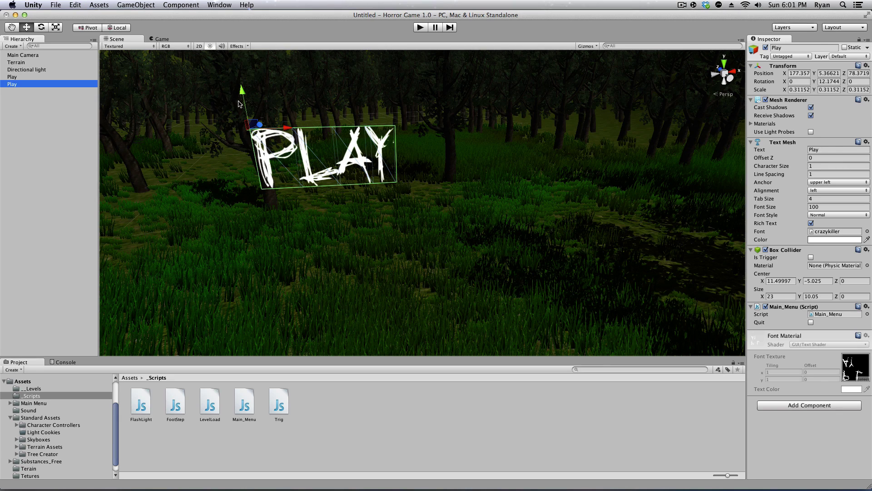
pyautogui.moveTo(244, 97); pyautogui.dragTo(251, 163)
pyautogui.click(817, 149)
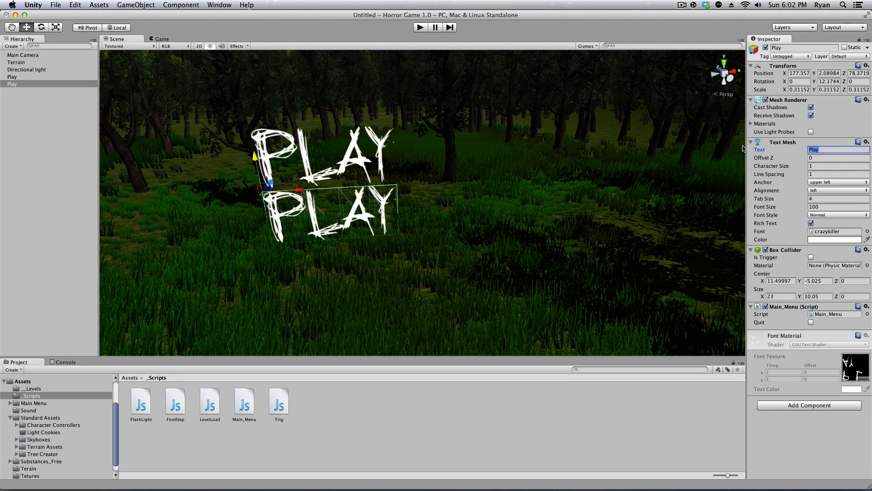
pyautogui.write('Quit')
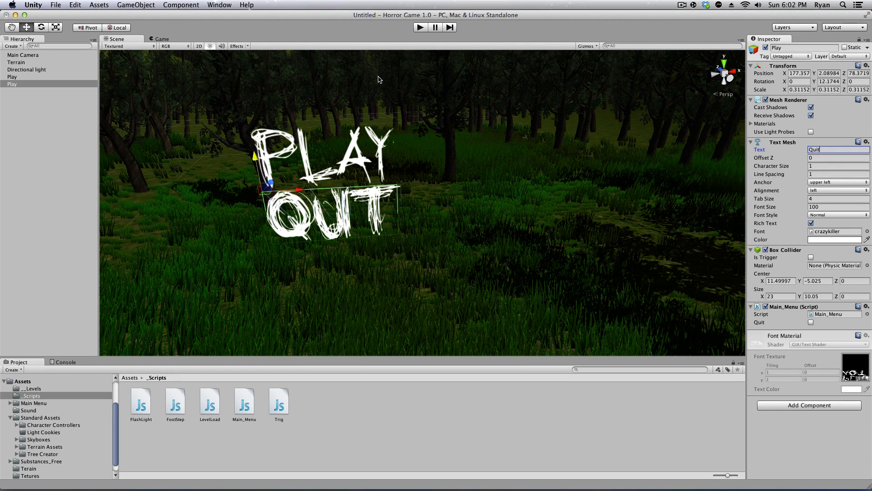
# Step: Scale the Quit text uniformly to about 0.159 and lower it to about Y 1.82 beneath the Play text
pyautogui.click(55, 26)
pyautogui.moveTo(260, 191); pyautogui.dragTo(245, 210)
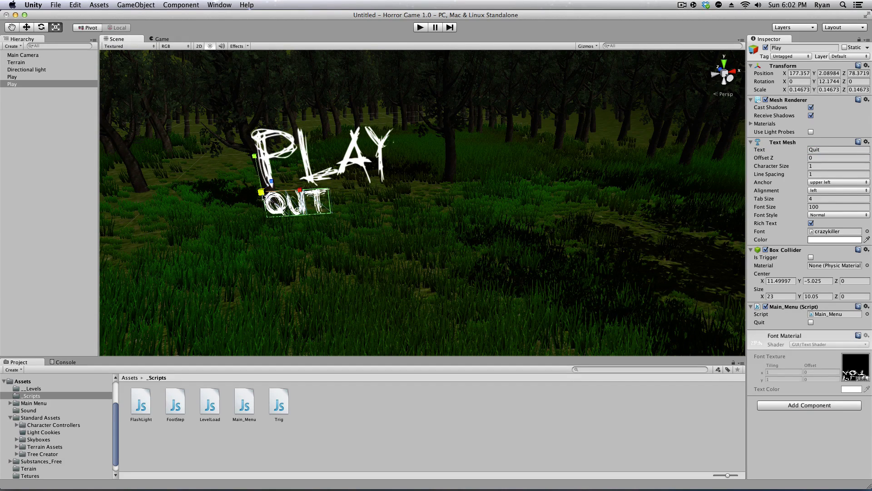
pyautogui.click(26, 28)
pyautogui.moveTo(253, 154); pyautogui.dragTo(257, 161)
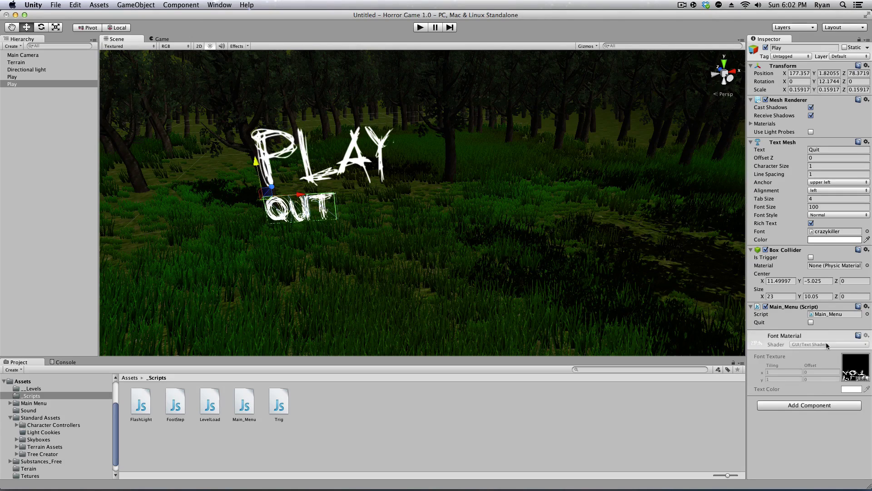
# Step: Enable the Quit option of the Quit text's Main_Menu script and widen the text to an X scale of about 0.20
pyautogui.click(811, 322)
pyautogui.scroll(2, 320, 219)
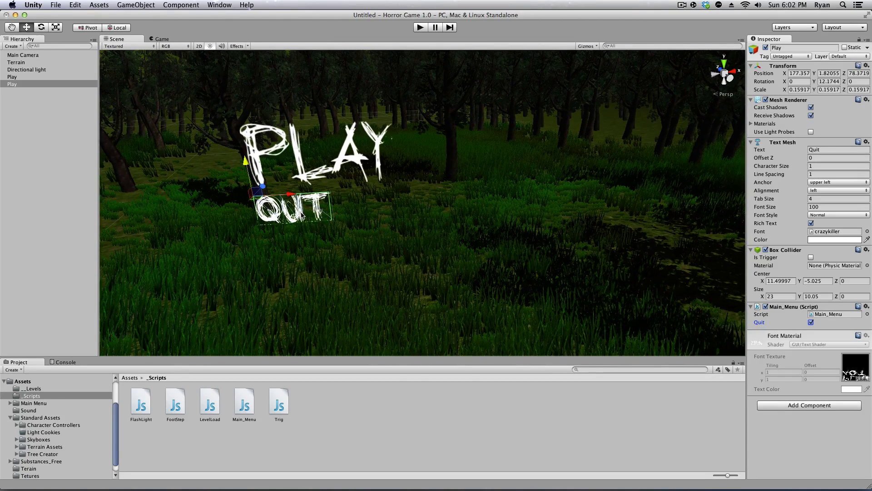
pyautogui.click(61, 30)
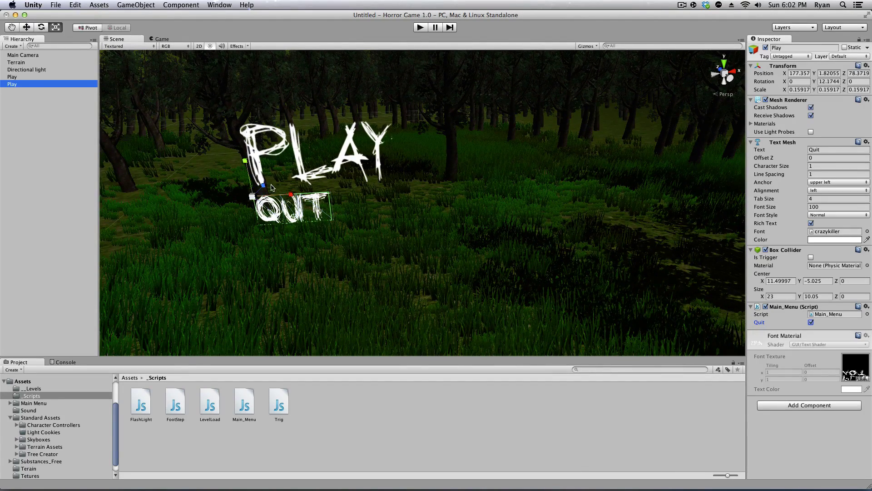
pyautogui.moveTo(290, 194); pyautogui.dragTo(304, 195)
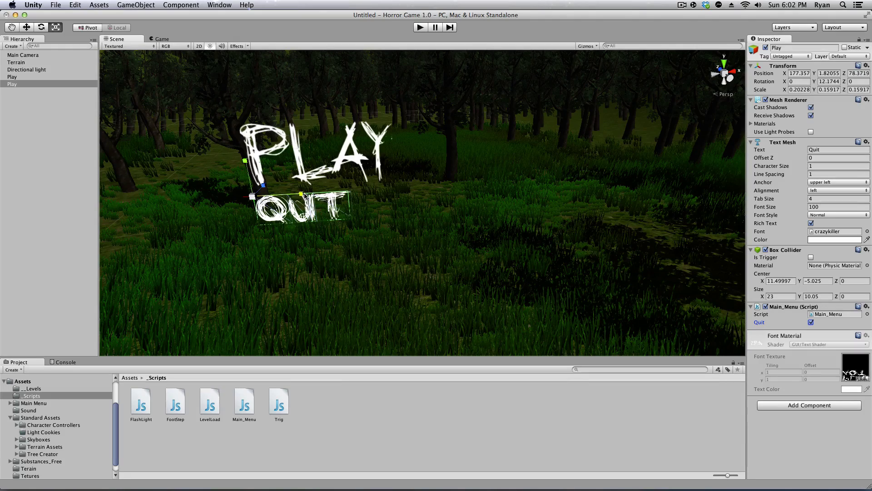
# Step: Preview the menu in play mode, stop it, and move the Main Camera closer to the text, to about X 182.99, Z 64.50
pyautogui.click(421, 27)
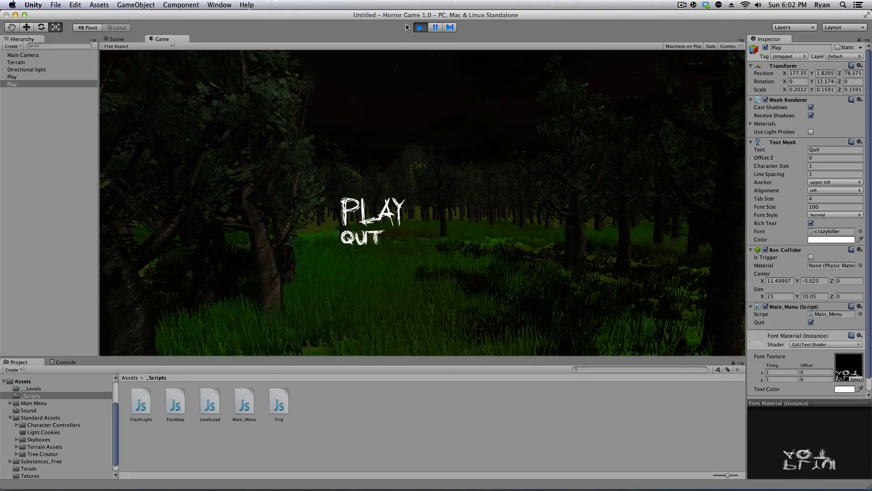
pyautogui.click(420, 28)
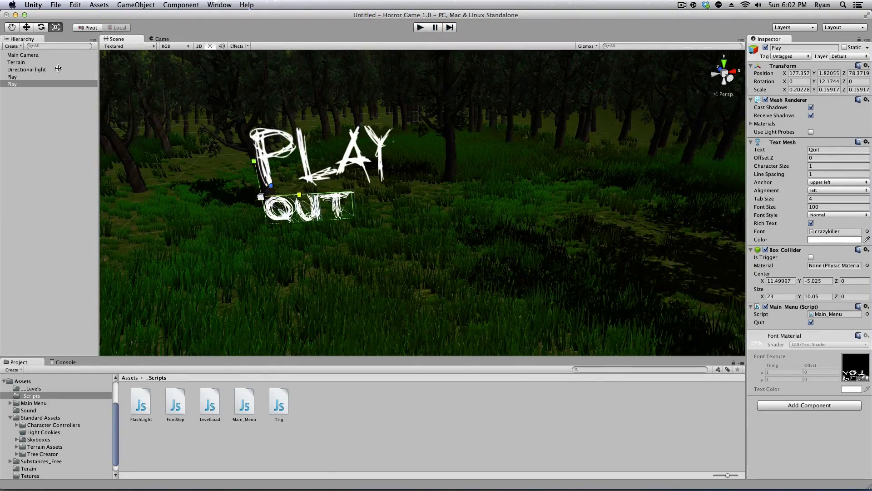
pyautogui.doubleClick(38, 55)
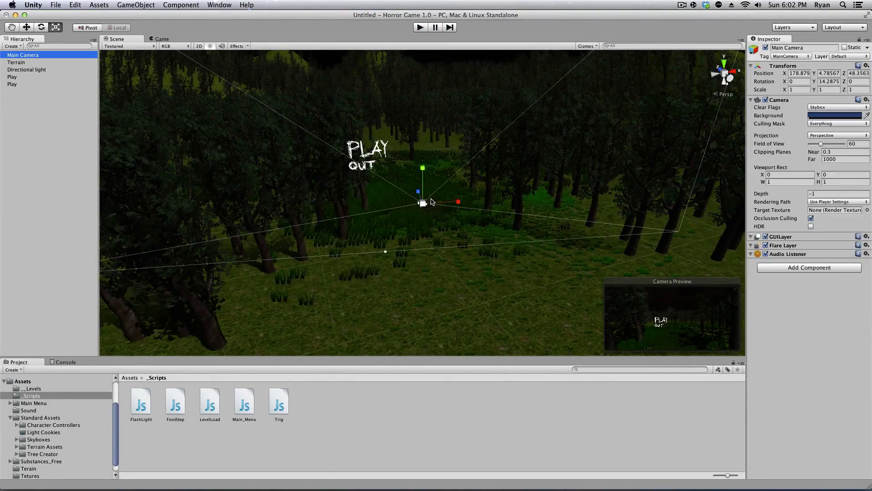
pyautogui.keyDown('alt'); pyautogui.moveTo(460, 171); pyautogui.dragTo(249, 169); pyautogui.keyUp('alt')
pyautogui.scroll(-8, 254, 162)
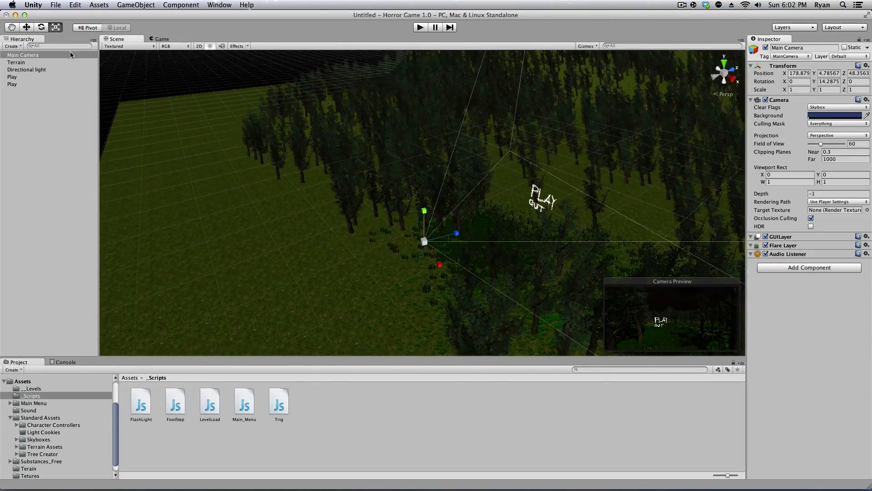
pyautogui.click(26, 27)
pyautogui.moveTo(457, 233); pyautogui.dragTo(549, 219)
# Step: Run the game, choose the red-highlighting Play text, walk around the loaded level, and stop the game
pyautogui.press('super+p')
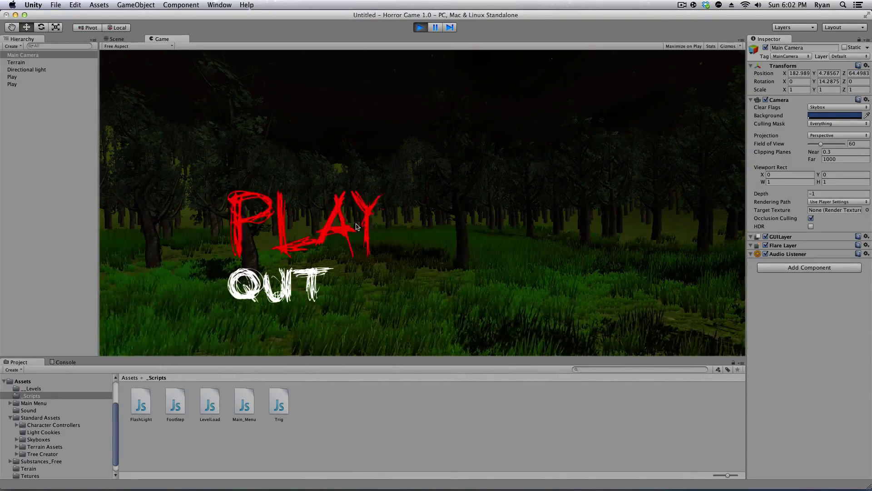
pyautogui.click(324, 229)
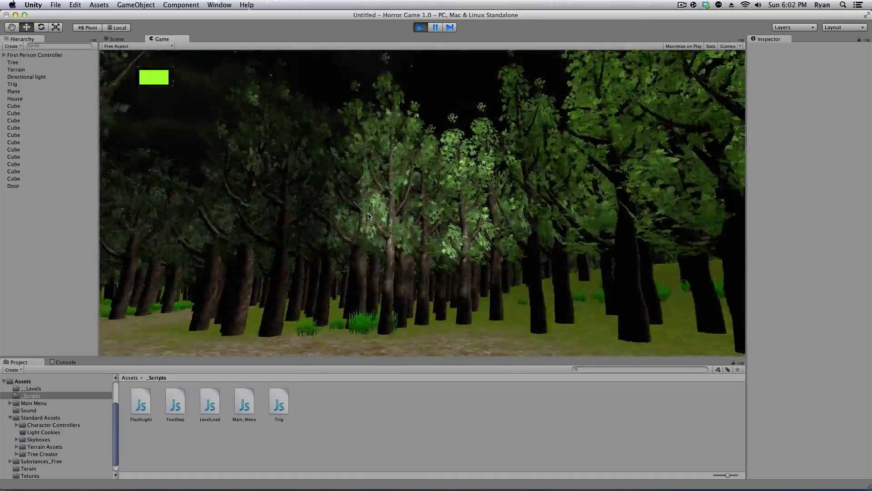
pyautogui.press('w')
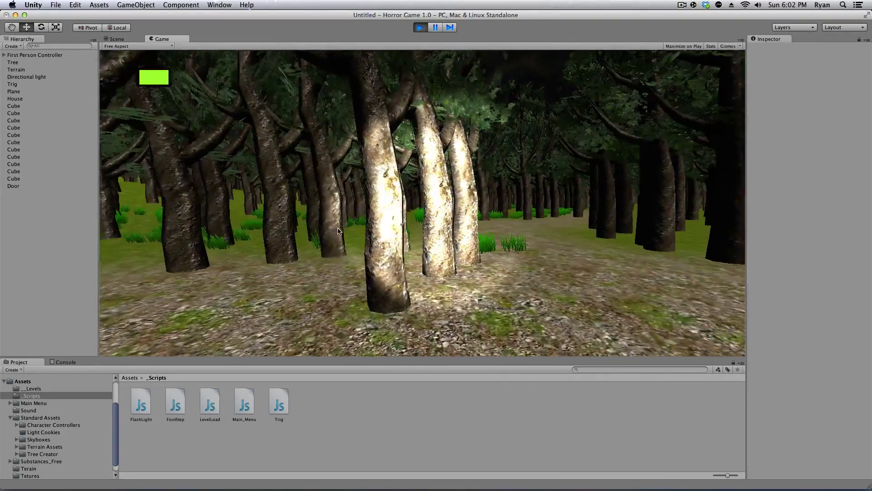
pyautogui.press('w')
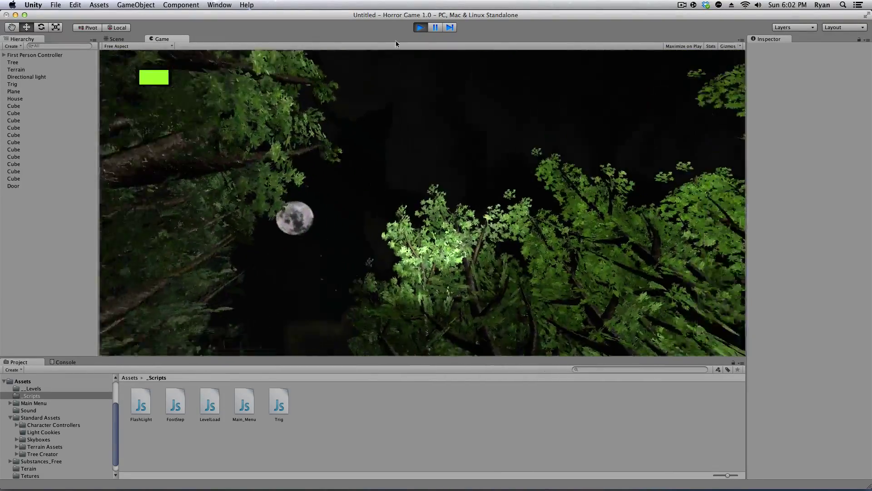
pyautogui.click(420, 27)
pyautogui.press('super+p')
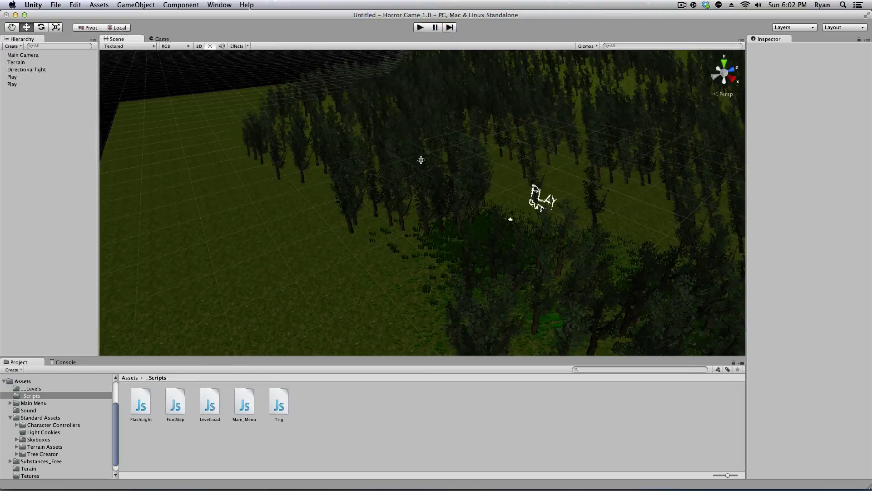
# Step: View the menu text up close, switch to MonoDevelop to check the Main_Menu script, and return to Unity
pyautogui.keyDown('alt'); pyautogui.moveTo(400, 189); pyautogui.dragTo(447, 193); pyautogui.keyUp('alt')
pyautogui.press('w')
pyautogui.moveTo(447, 192); pyautogui.dragTo(473, 169, button='right')
pyautogui.moveTo(488, 477)
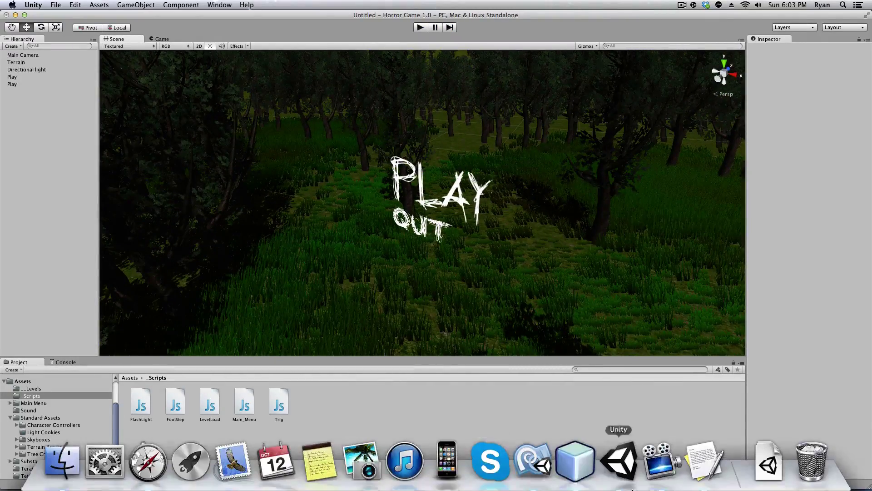
pyautogui.click(549, 471)
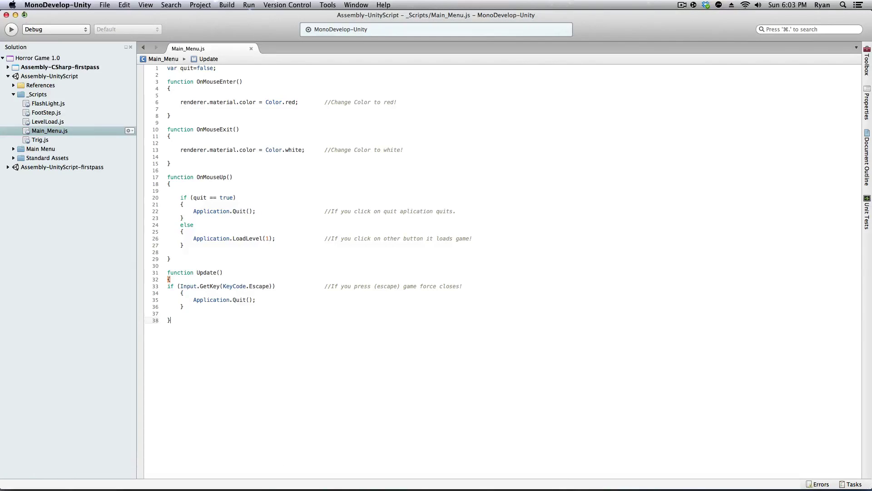
pyautogui.click(15, 15)
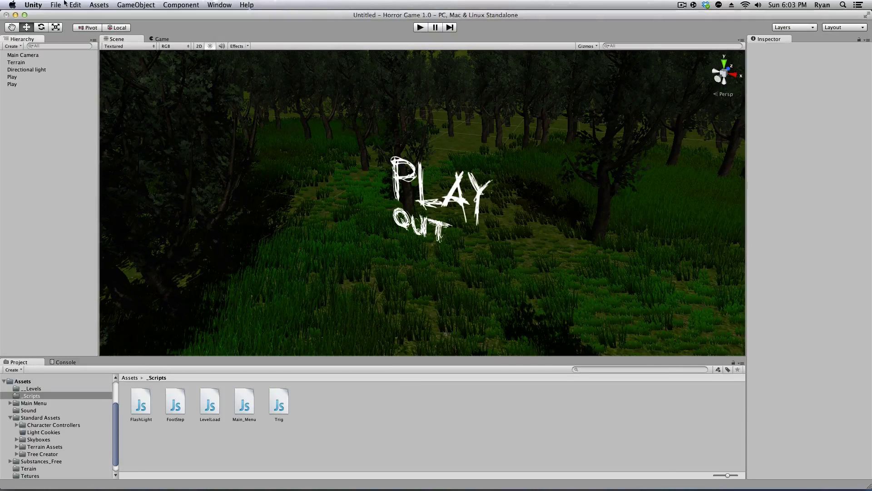
# Step: Add the current scene to the build's scene list, saving it as Main Menu in the Assets folder, and close the build settings
pyautogui.click(34, 5)
pyautogui.moveTo(62, 3)
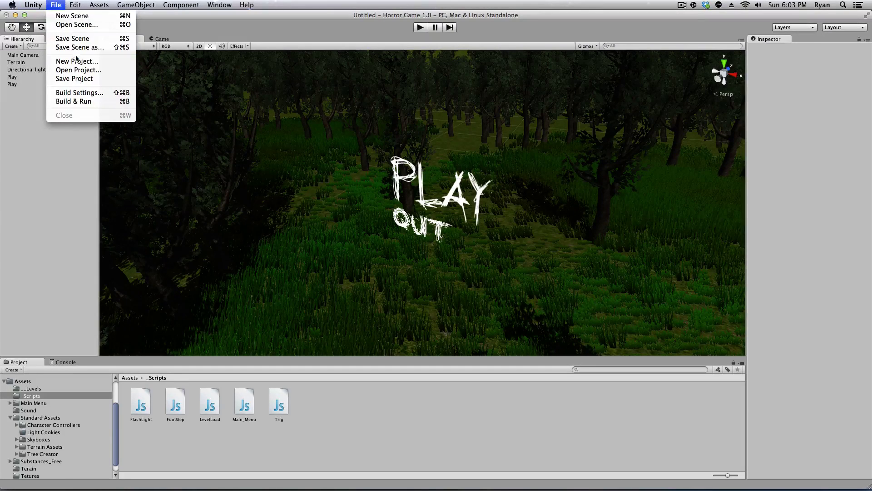
pyautogui.click(80, 93)
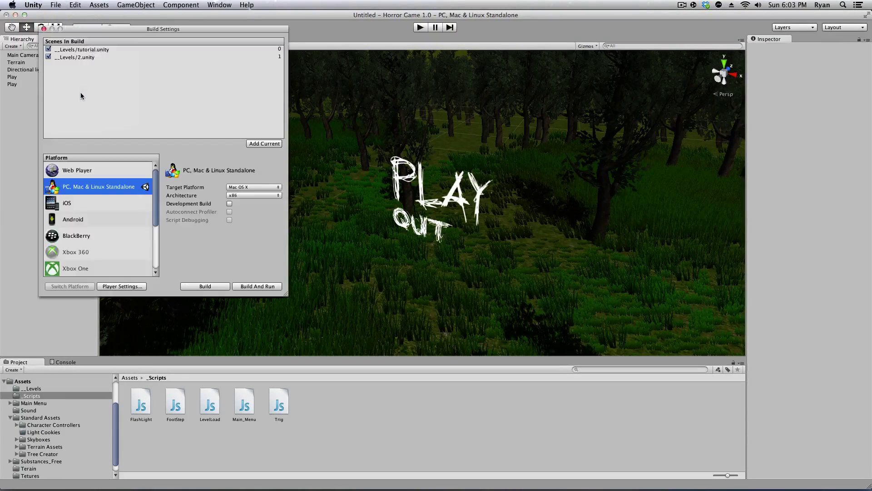
pyautogui.moveTo(121, 34); pyautogui.dragTo(205, 44)
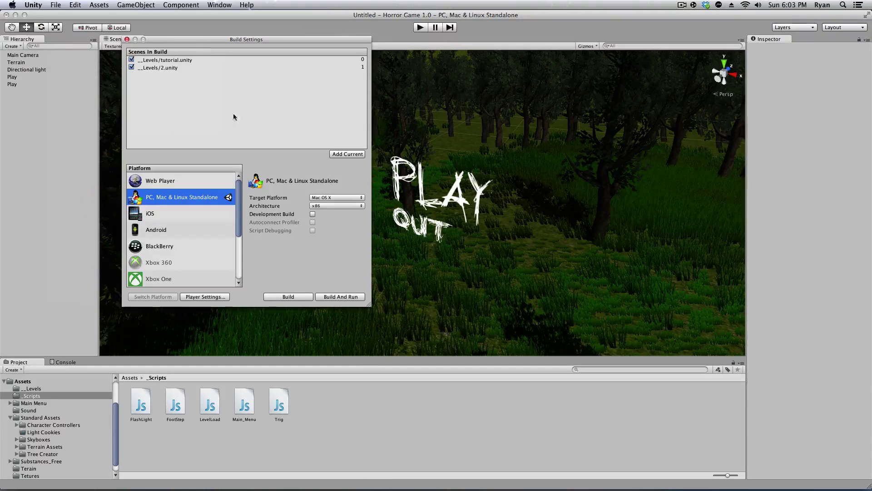
pyautogui.click(347, 154)
pyautogui.click(508, 169)
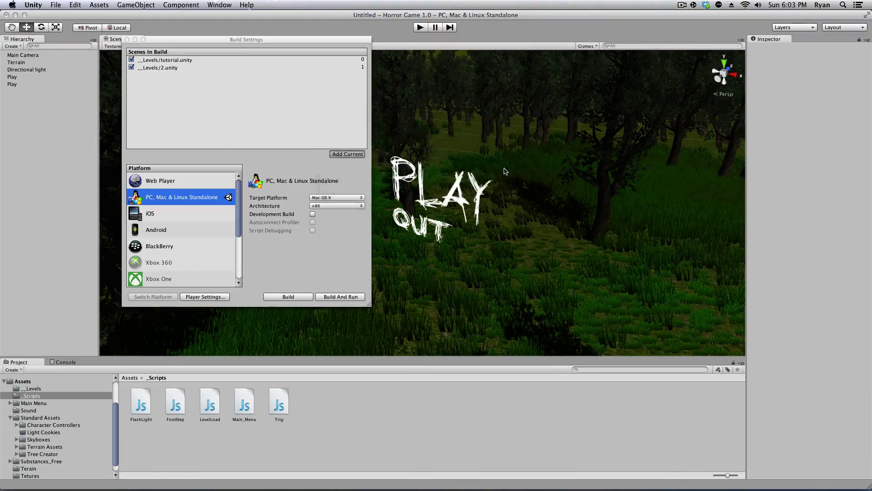
pyautogui.write('Main Menu')
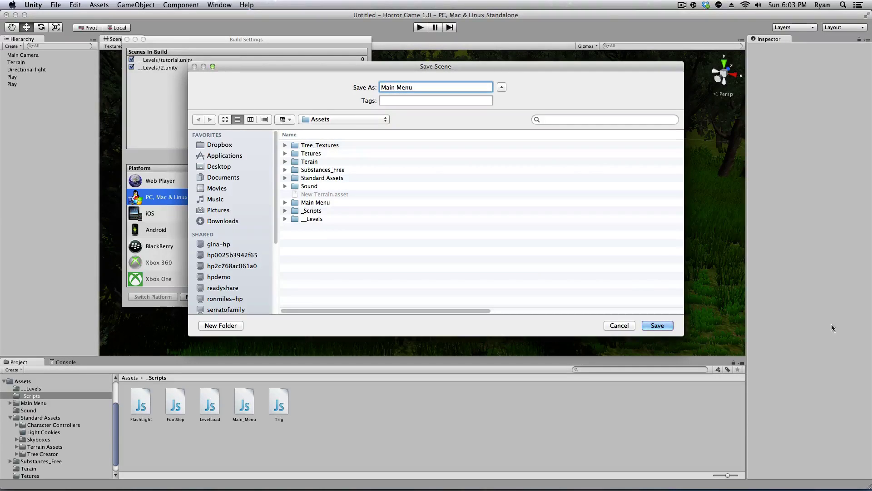
pyautogui.click(664, 325)
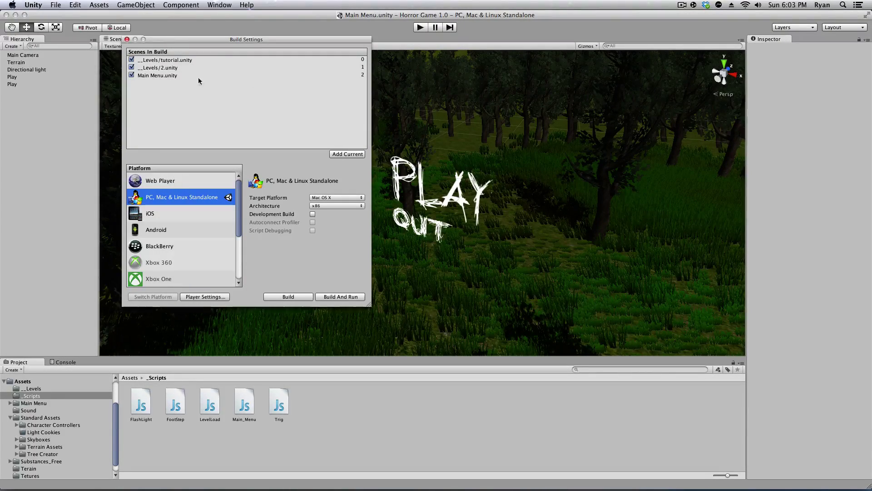
pyautogui.click(237, 67)
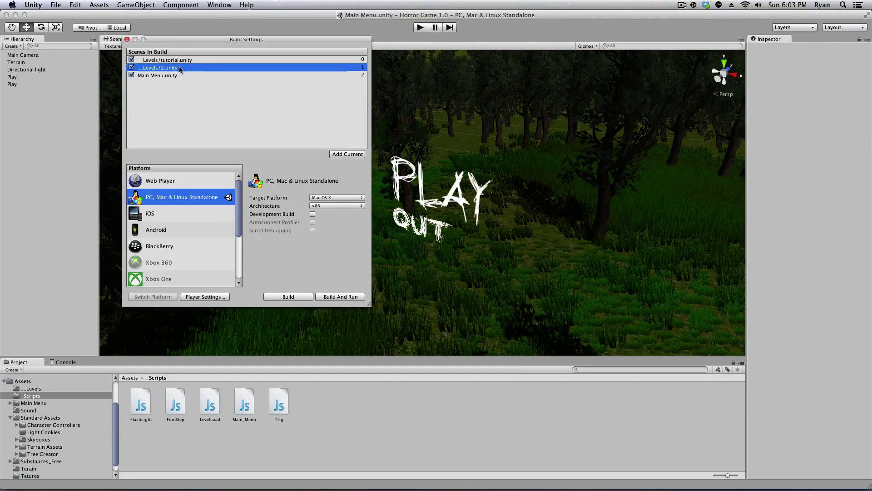
pyautogui.click(127, 39)
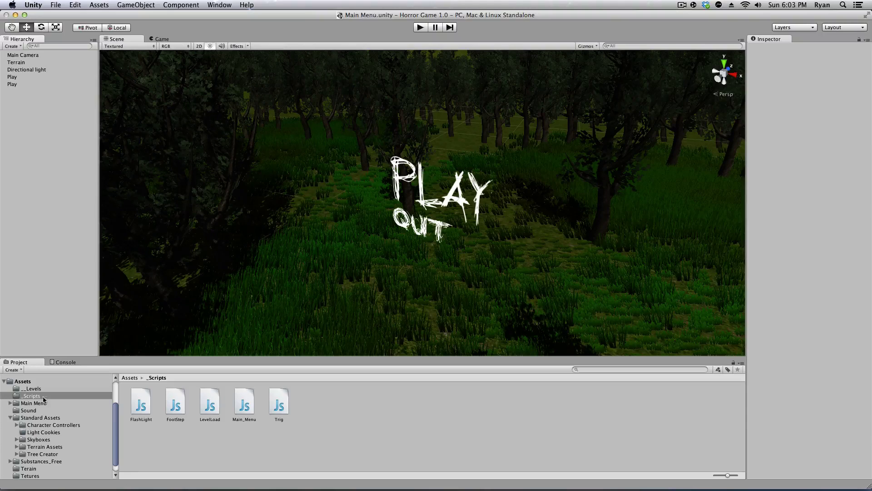
# Step: Open the tutorial scene from the __Levels folder and view the area around its player character
pyautogui.click(30, 389)
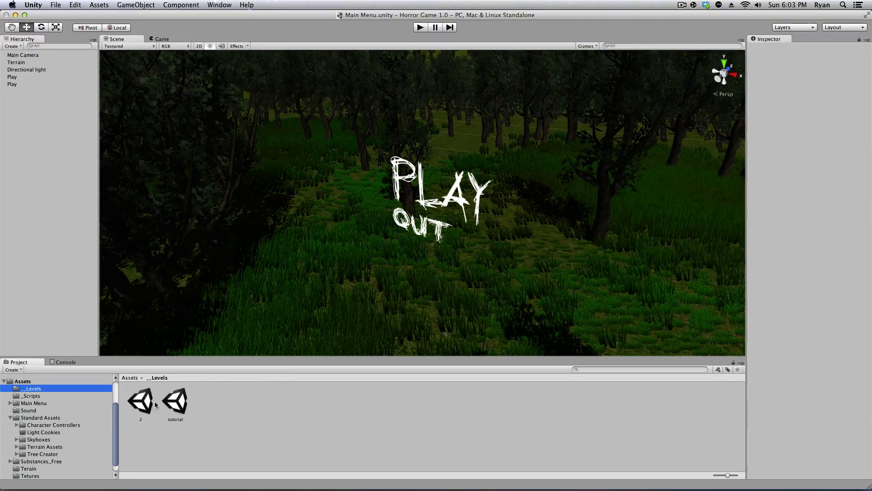
pyautogui.doubleClick(171, 402)
pyautogui.scroll(-8, 377, 141)
pyautogui.scroll(3, 436, 232)
pyautogui.moveTo(347, 156); pyautogui.dragTo(448, 102, button='middle')
pyautogui.scroll(6, 434, 143)
pyautogui.moveTo(340, 150); pyautogui.dragTo(392, 166, button='middle')
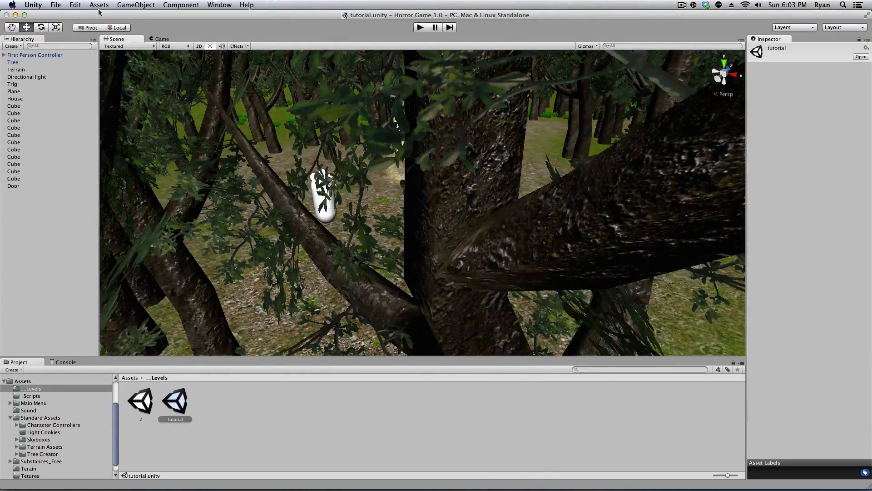
# Step: Reopen the build settings and check the index numbers of the Main Menu, 2 and tutorial scenes
pyautogui.click(53, 5)
pyautogui.click(78, 90)
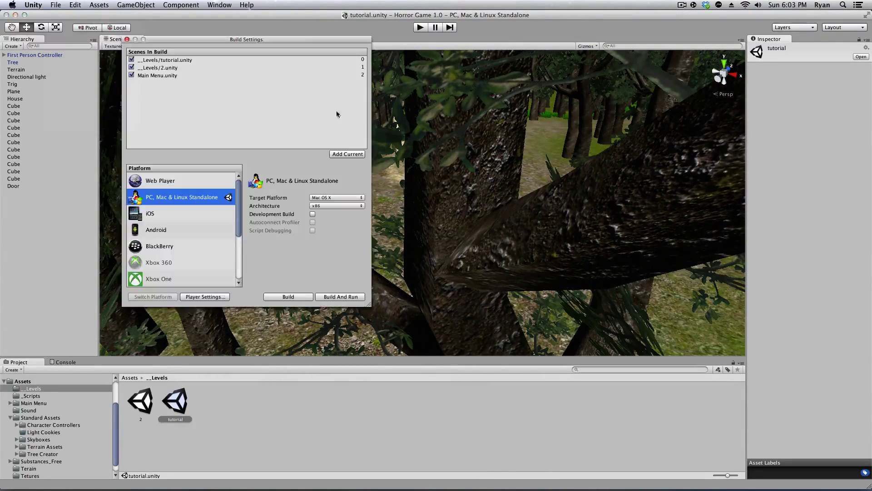
pyautogui.click(362, 76)
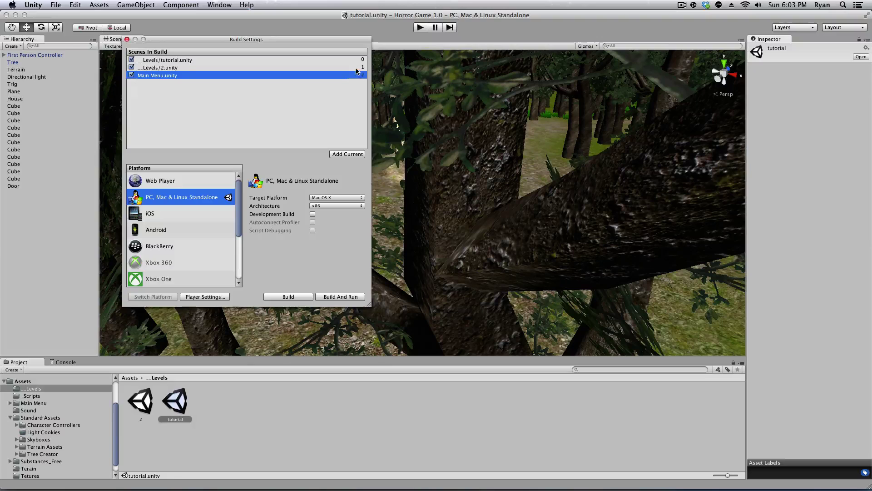
pyautogui.click(356, 69)
pyautogui.click(350, 62)
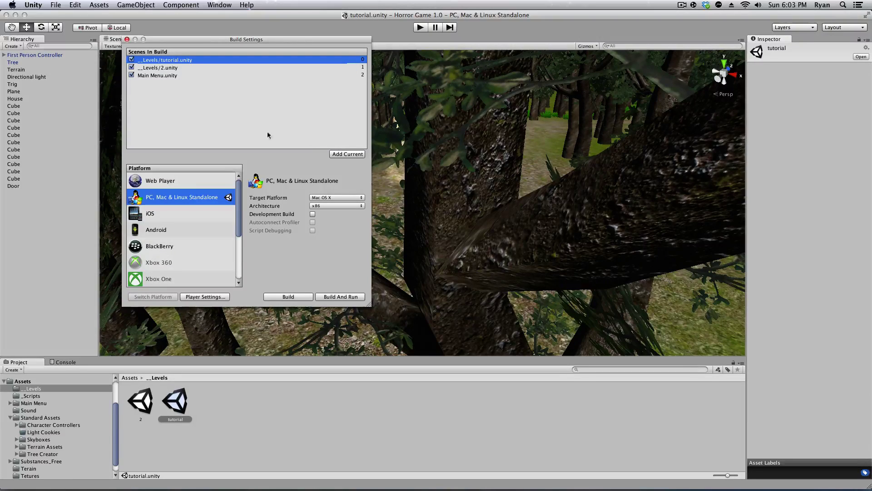